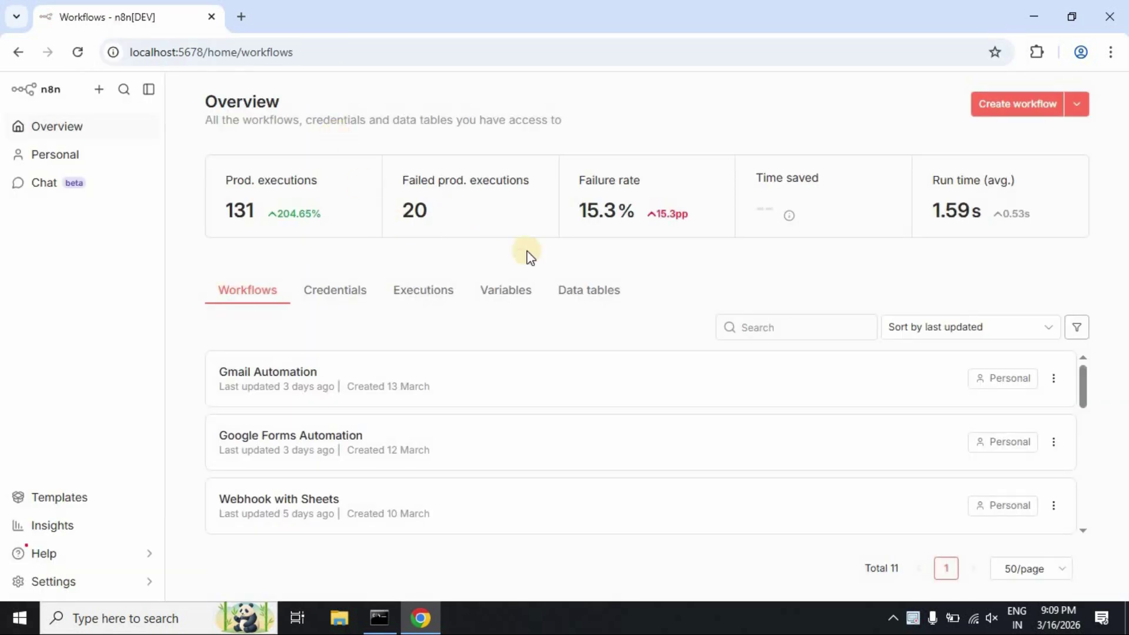
Create a new blank workflow, 'My workflow 2', from the Overview page
{"action": "left_click", "coordinate": [996, 115]}
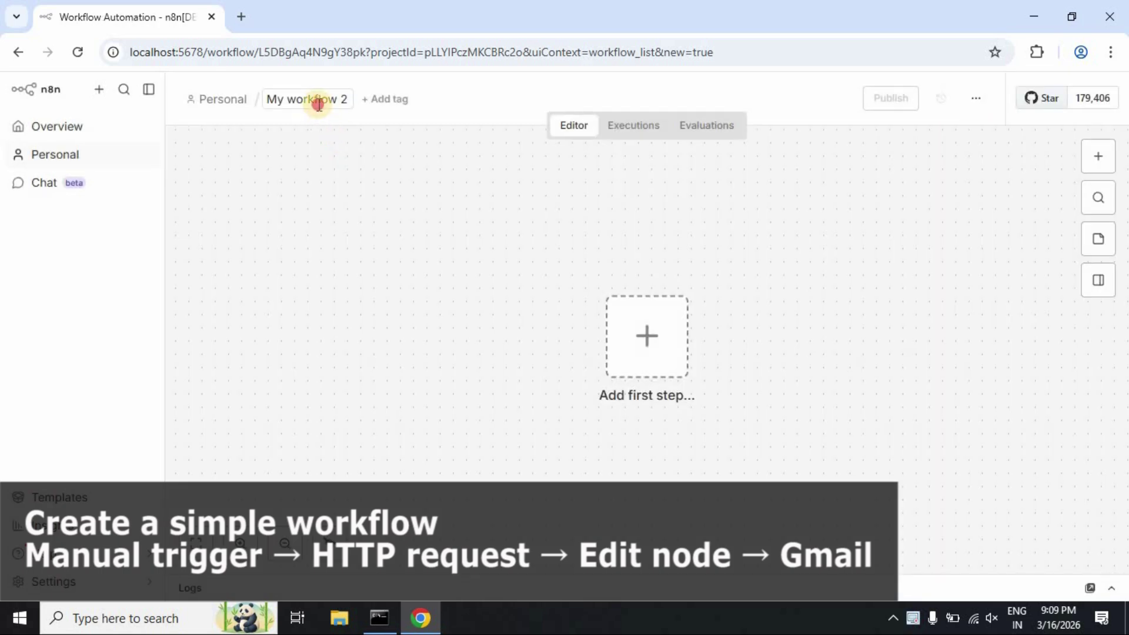
Rename the workflow to 'API in n8n' and start it with a manual trigger node
{"action": "left_click", "coordinate": [319, 101]}
{"action": "type", "text": "API in n8n"}
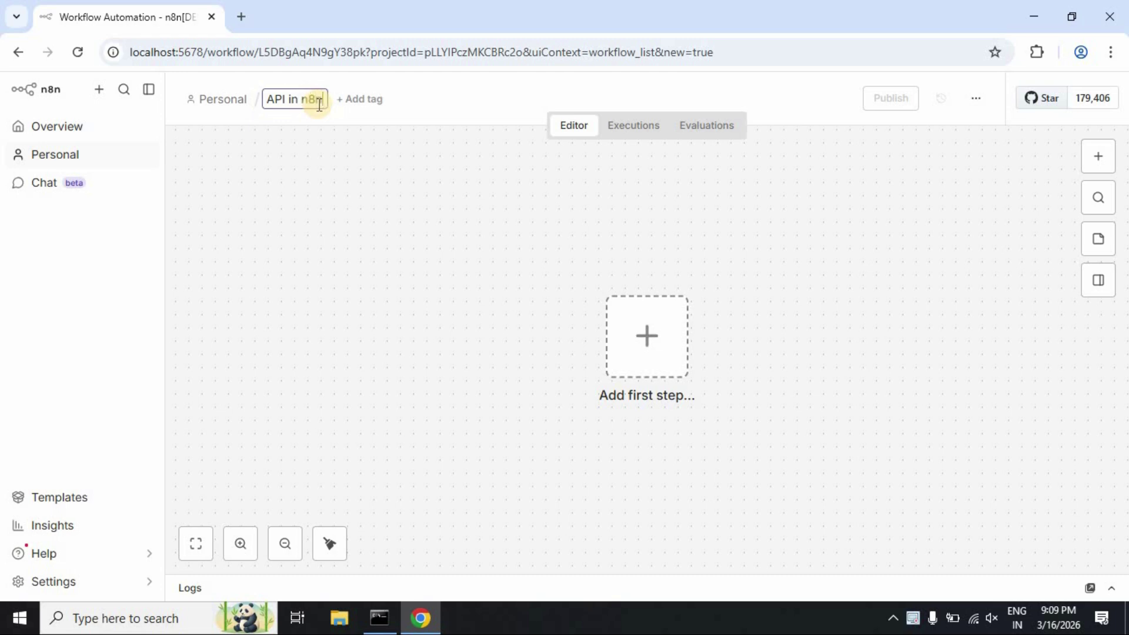
{"action": "left_click", "coordinate": [646, 352]}
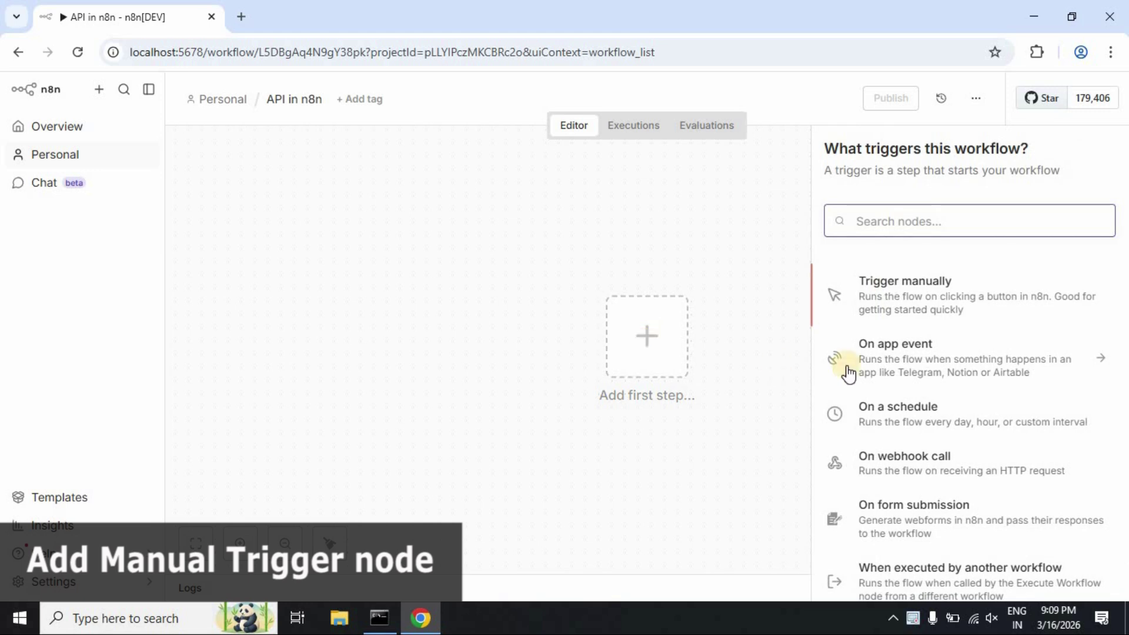
{"action": "left_click", "coordinate": [896, 300]}
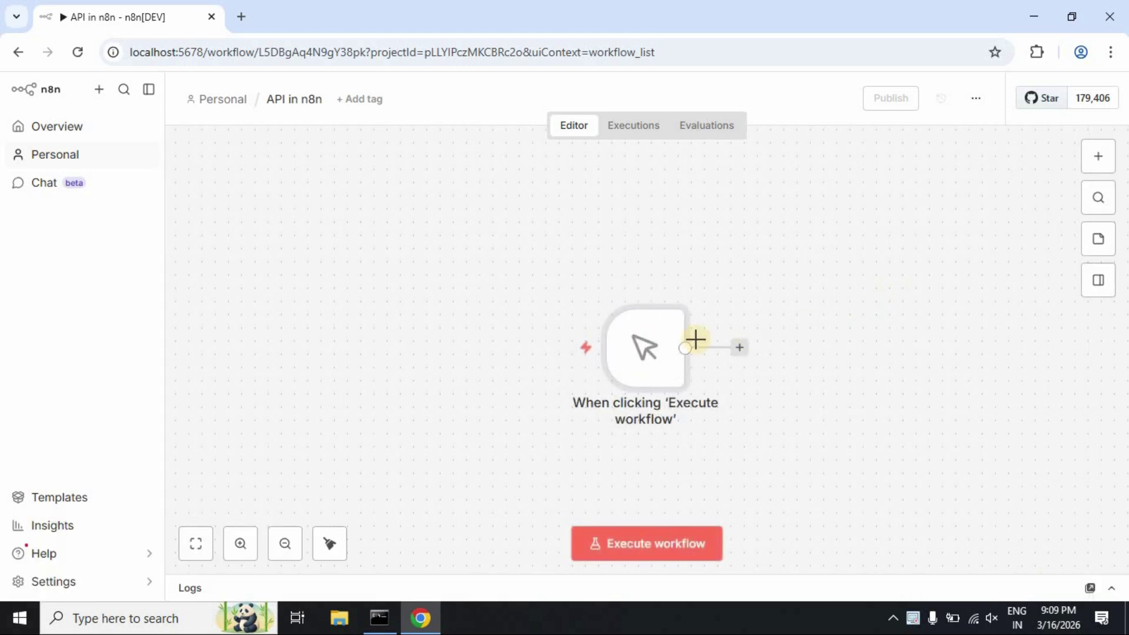
{"action": "left_click_drag", "start_coordinate": [588, 328], "coordinate": [458, 324]}
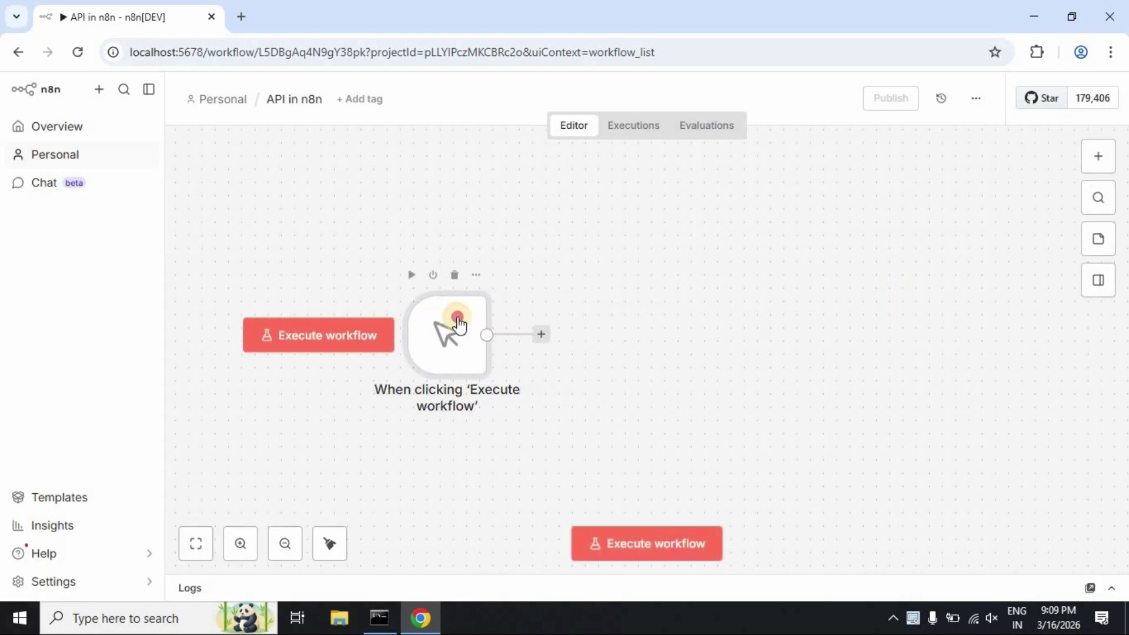
{"action": "left_click", "coordinate": [540, 336]}
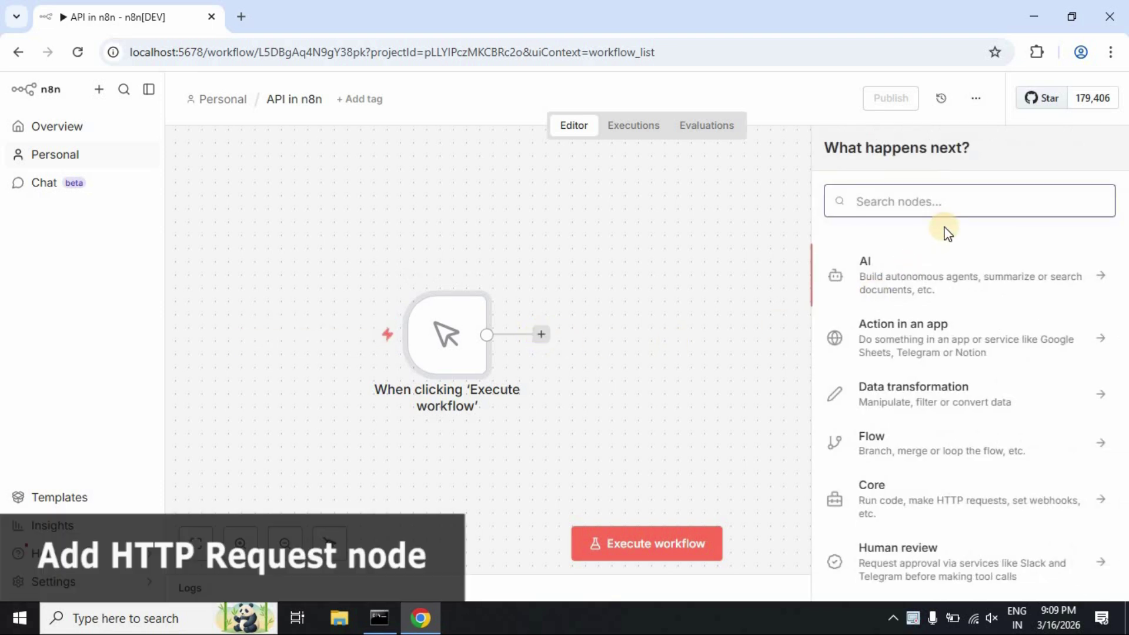
Add an HTTP Request node after the trigger, keeping method GET and the URL empty
{"action": "type", "text": "htt"}
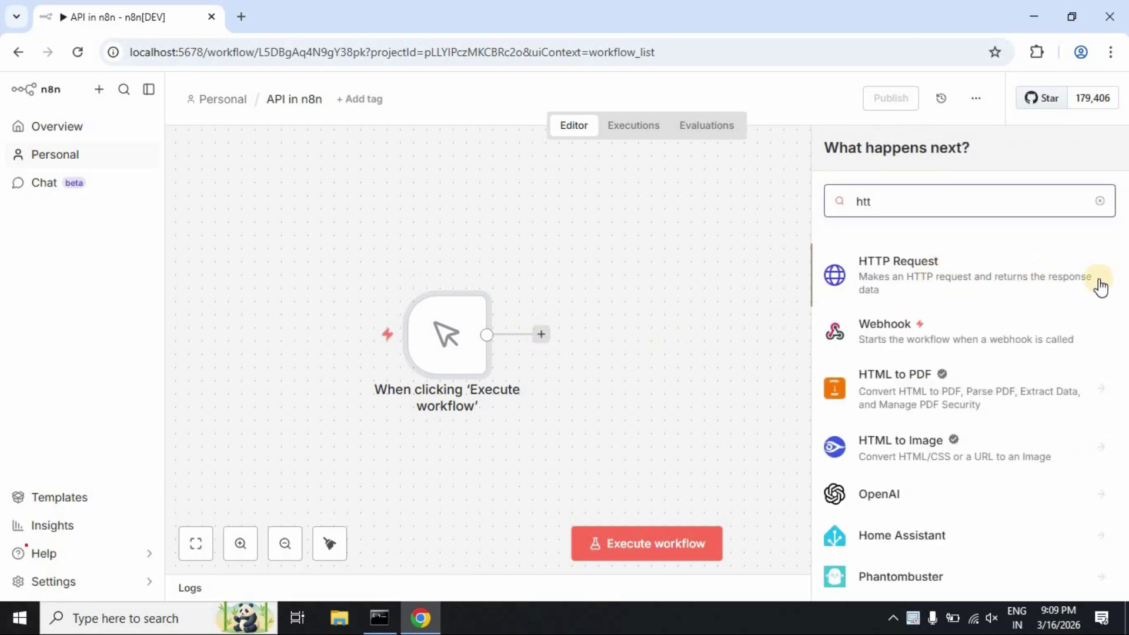
{"action": "left_click", "coordinate": [1042, 281]}
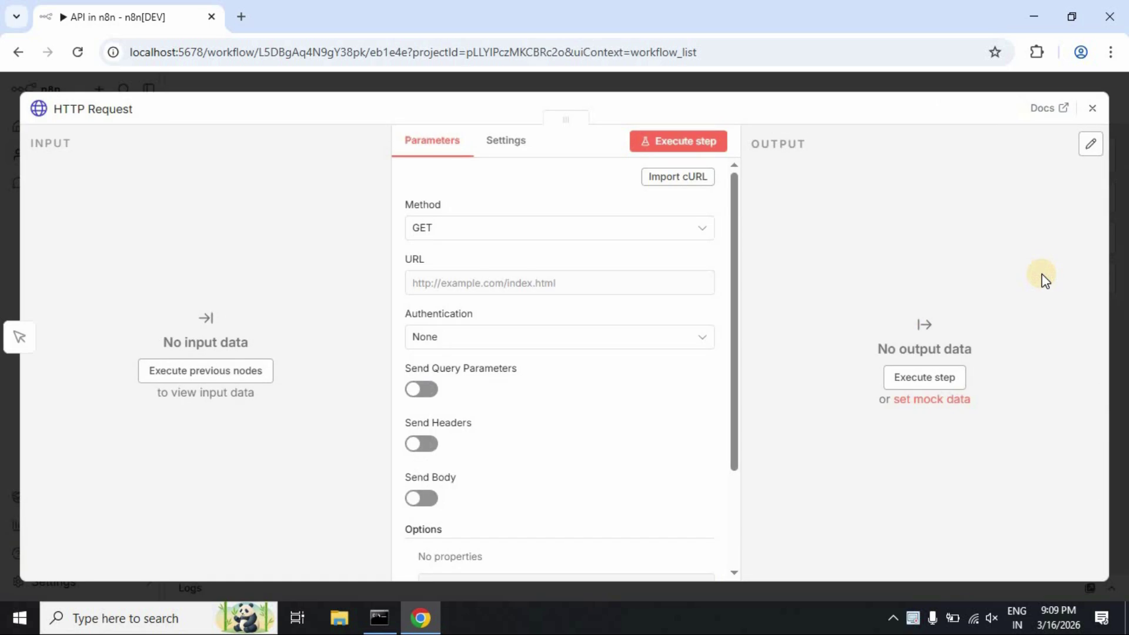
{"action": "scroll", "coordinate": [549, 227], "scroll_direction": "down", "scroll_amount": 2}
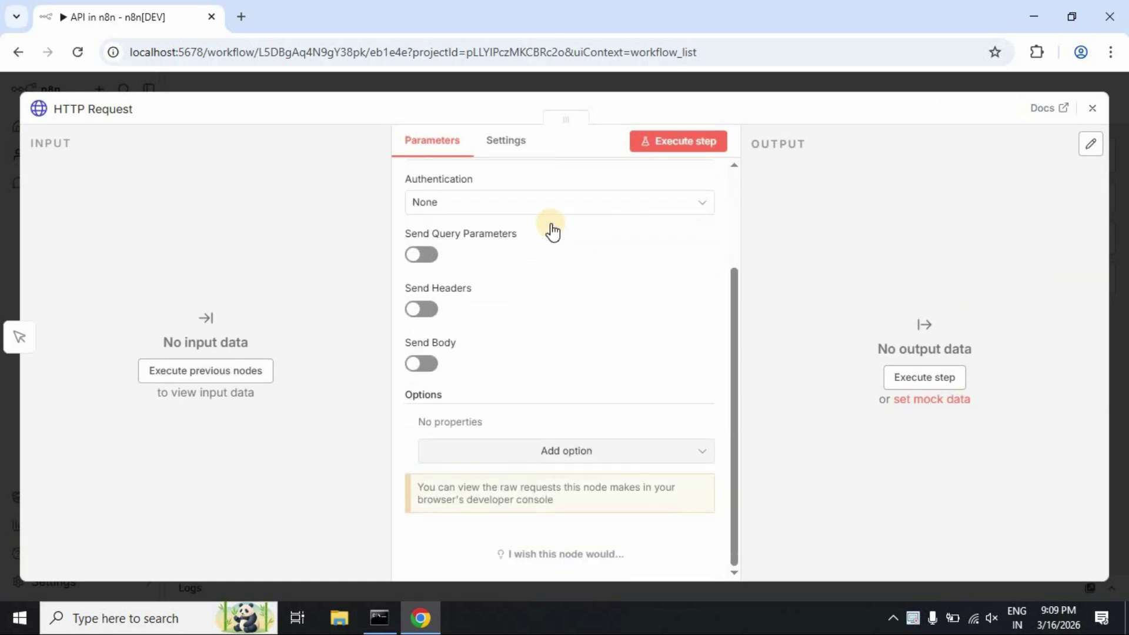
{"action": "scroll", "coordinate": [552, 229], "scroll_direction": "up", "scroll_amount": 3}
{"action": "left_click", "coordinate": [700, 234]}
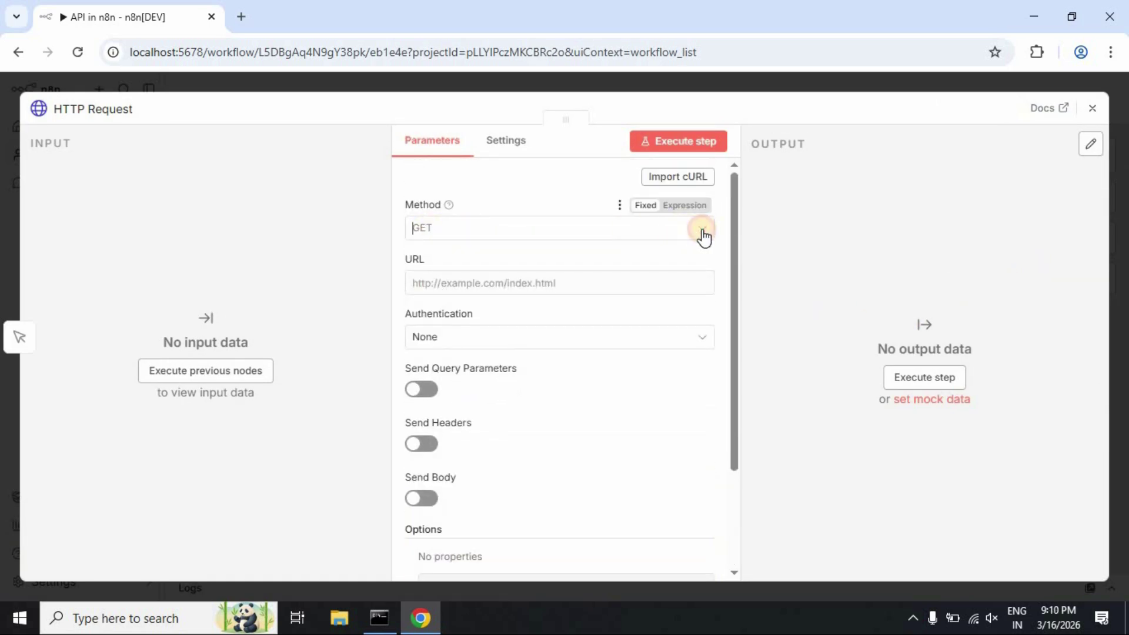
{"action": "left_click", "coordinate": [703, 235]}
{"action": "left_click", "coordinate": [504, 282]}
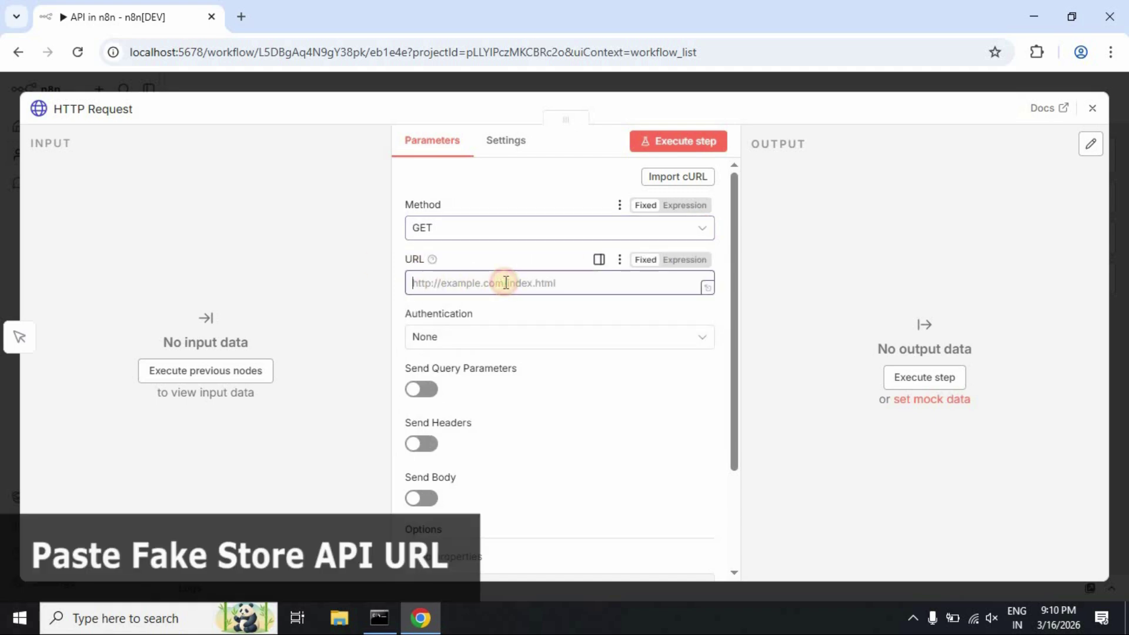
{"action": "left_click", "coordinate": [340, 213]}
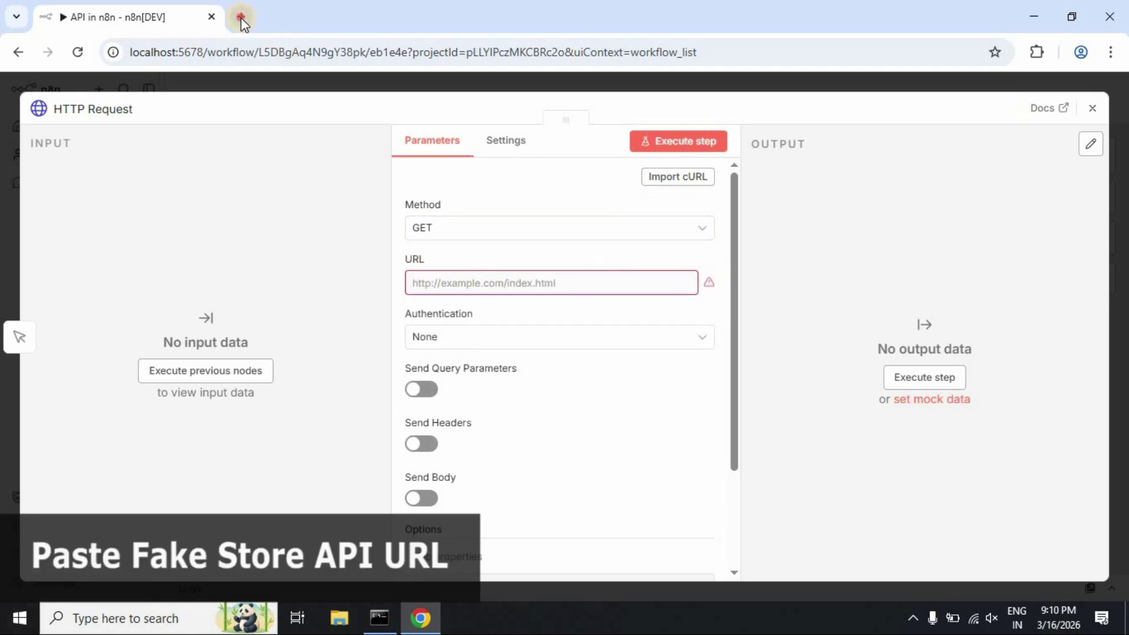
{"action": "left_click", "coordinate": [240, 17]}
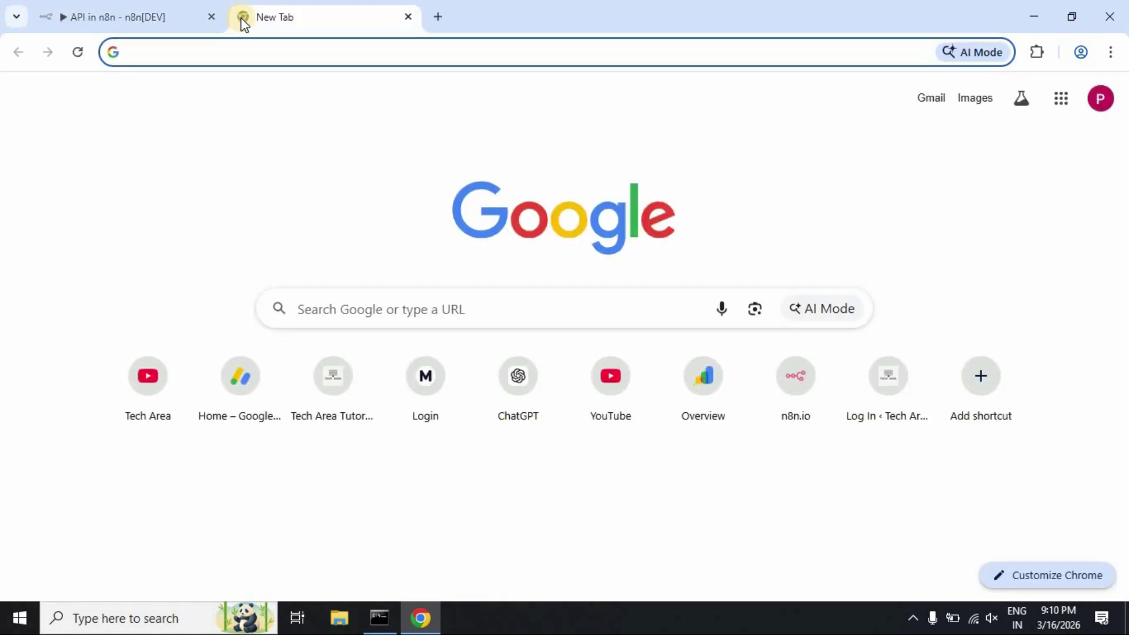
Open fakestoreapi.com in the new tab and look over its heading and description
{"action": "type", "text": "f"}
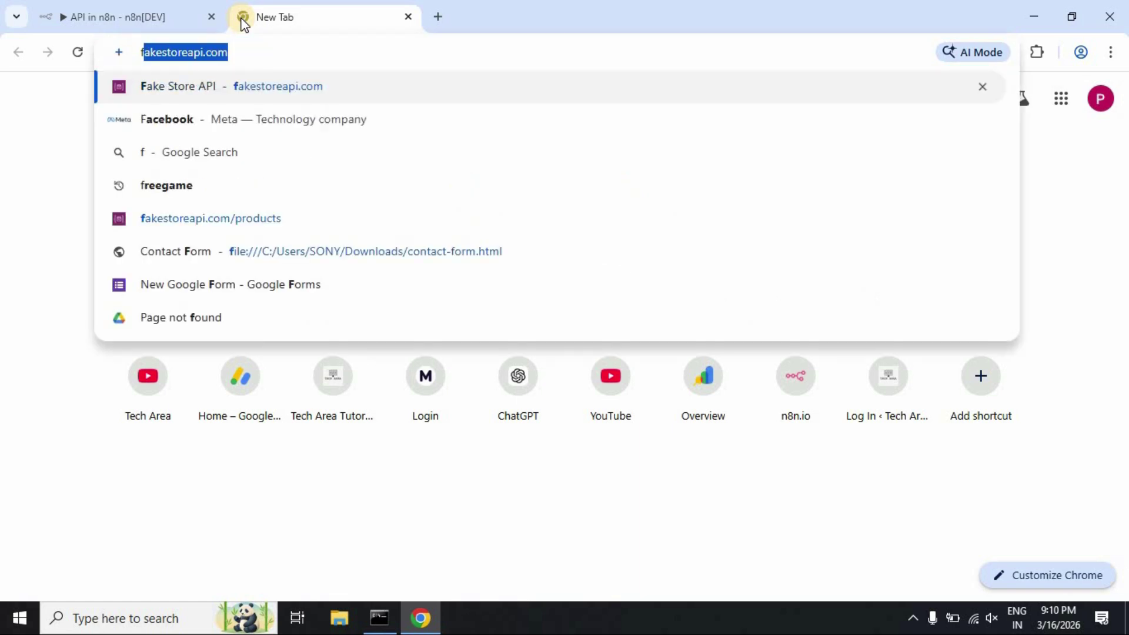
{"action": "type", "text": "a"}
{"action": "key", "text": "Return"}
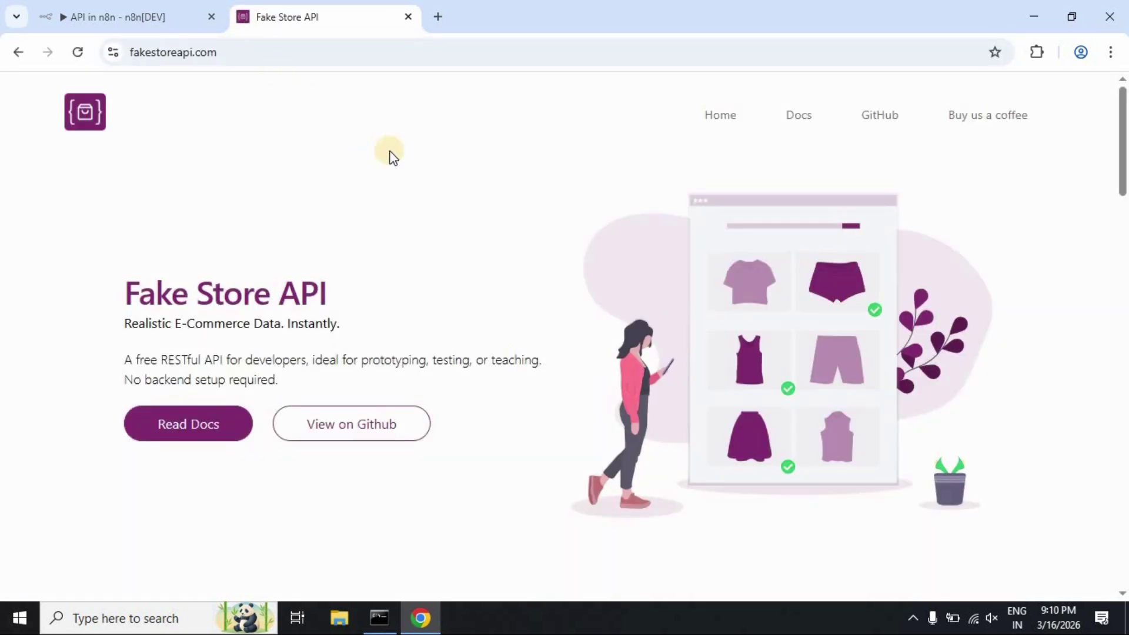
{"action": "left_click_drag", "start_coordinate": [135, 301], "coordinate": [328, 290]}
{"action": "left_click", "coordinate": [164, 365]}
{"action": "triple_click", "coordinate": [179, 368]}
{"action": "left_click", "coordinate": [353, 351]}
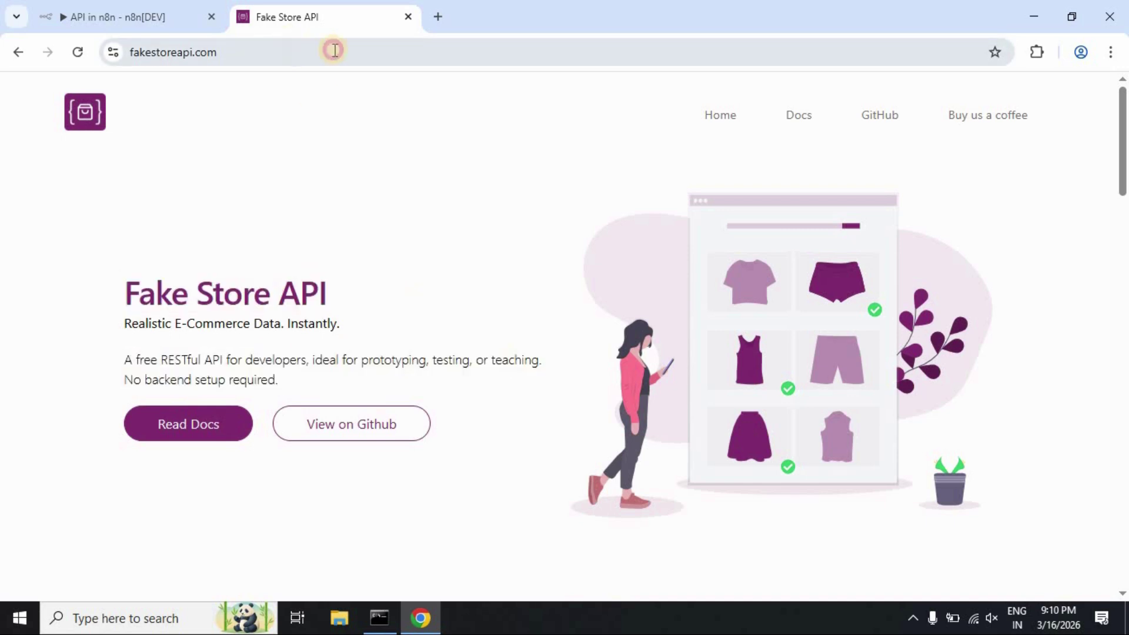
Load fakestoreapi.com/products to view the raw product JSON
{"action": "left_click", "coordinate": [337, 50]}
{"action": "type", "text": "//"}
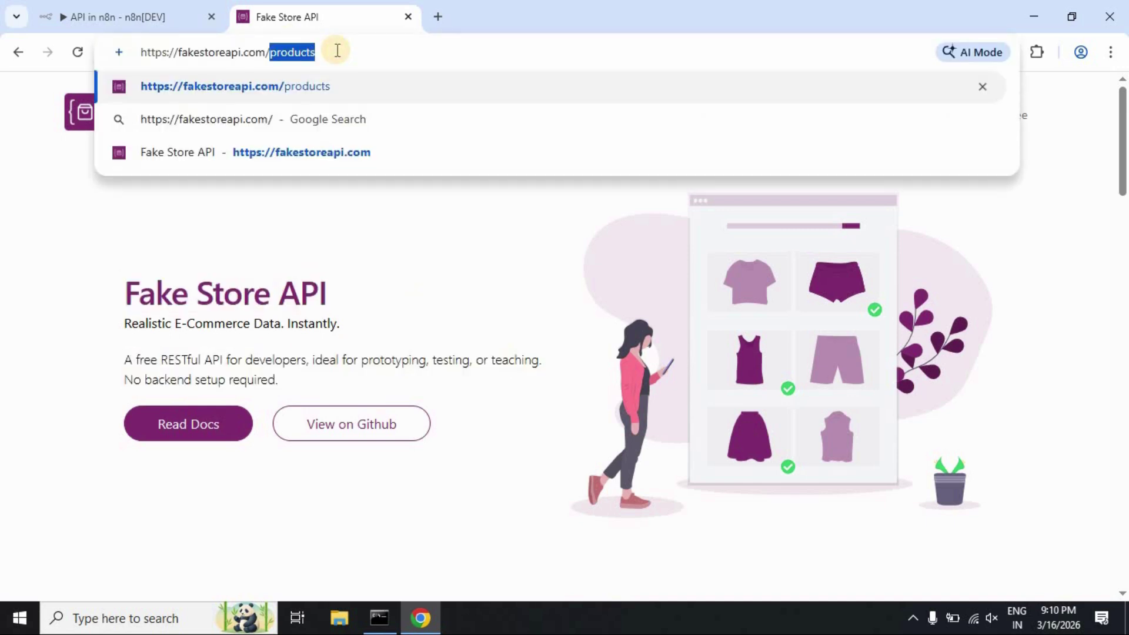
{"action": "type", "text": "pr"}
{"action": "key", "text": "Return"}
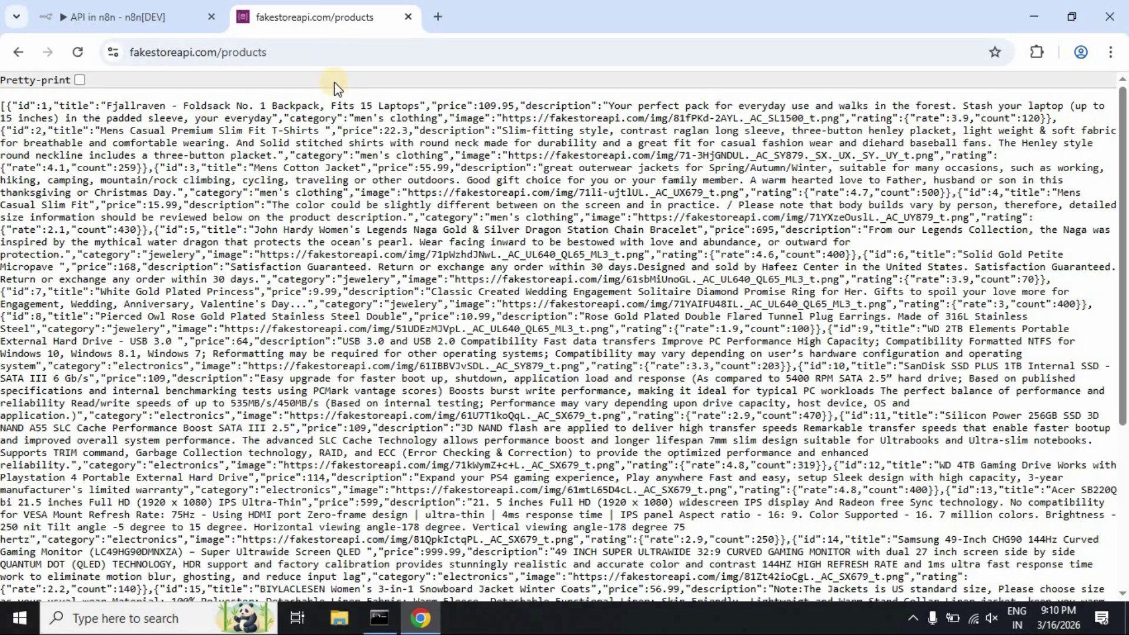
{"action": "left_click_drag", "start_coordinate": [21, 109], "coordinate": [183, 105]}
{"action": "left_click", "coordinate": [235, 129]}
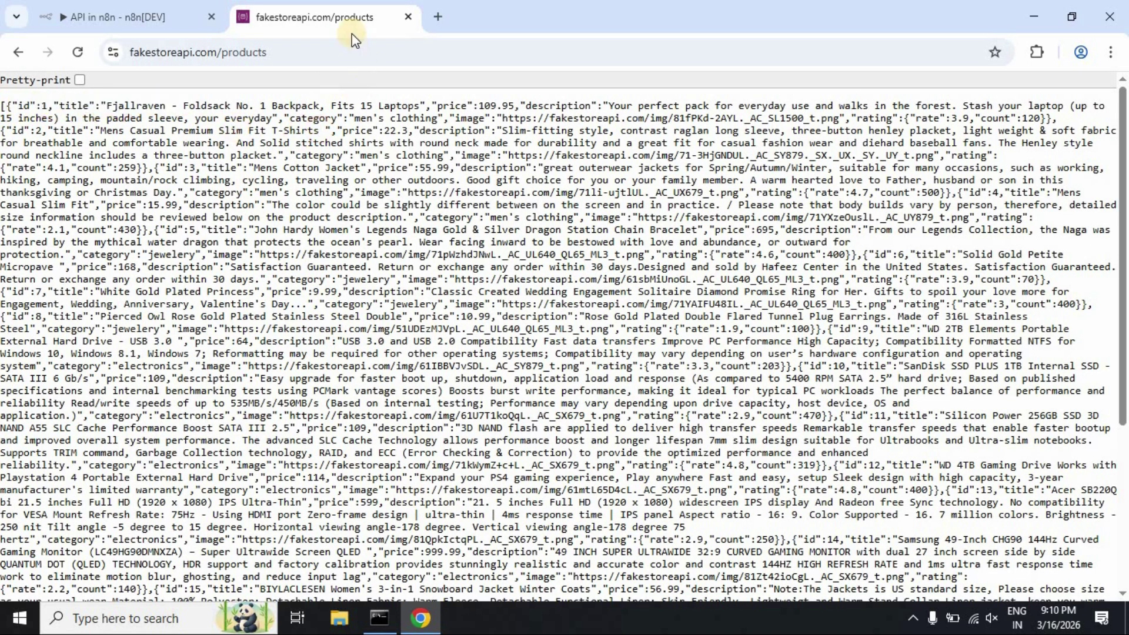
{"action": "left_click", "coordinate": [151, 12]}
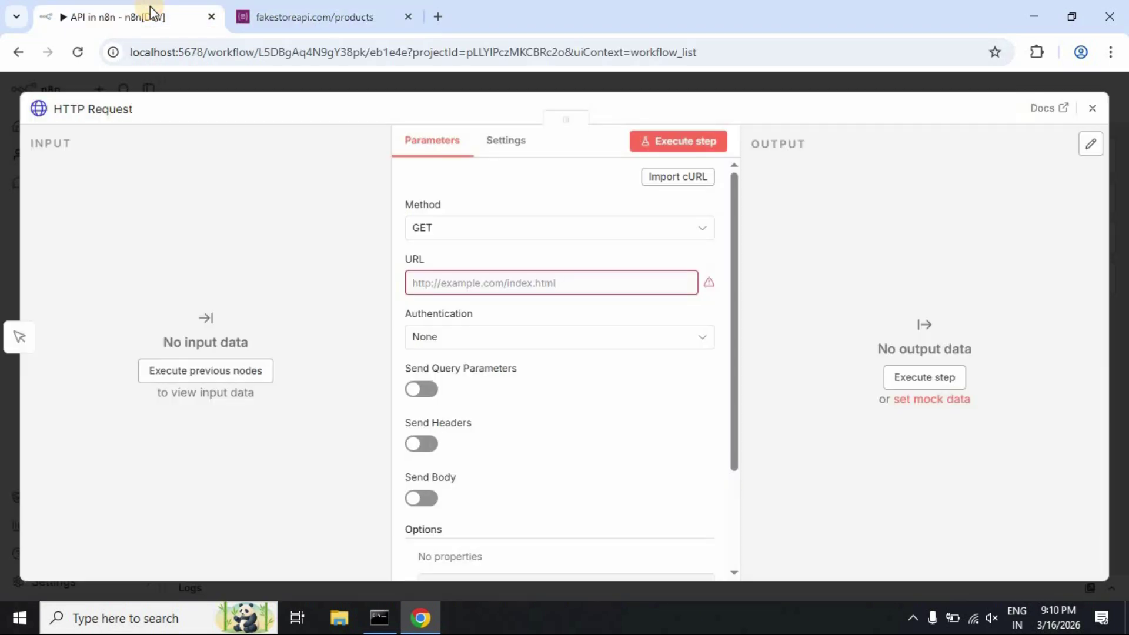
{"action": "left_click", "coordinate": [229, 22]}
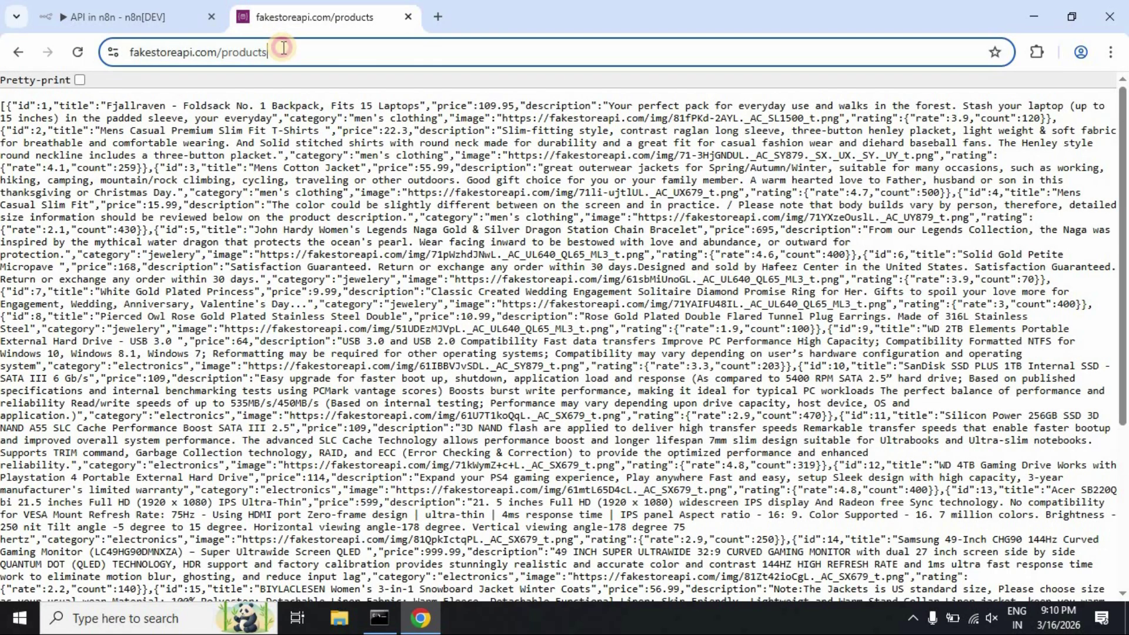
{"action": "left_click", "coordinate": [283, 48]}
{"action": "key", "text": "ctrl+c"}
{"action": "left_click", "coordinate": [151, 13]}
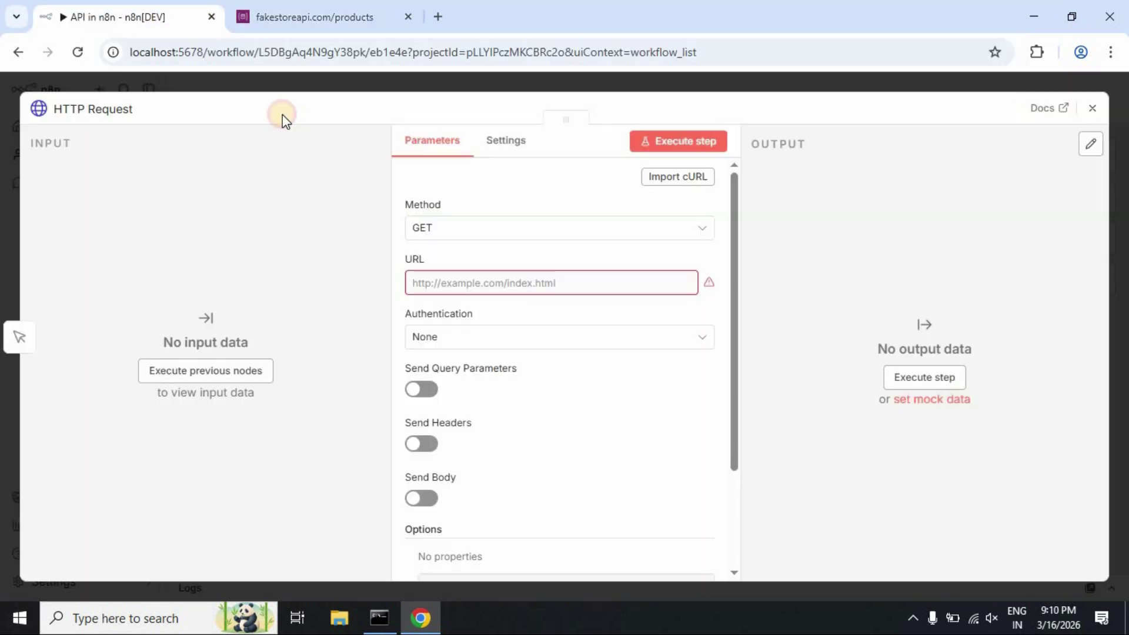
{"action": "left_click", "coordinate": [471, 282]}
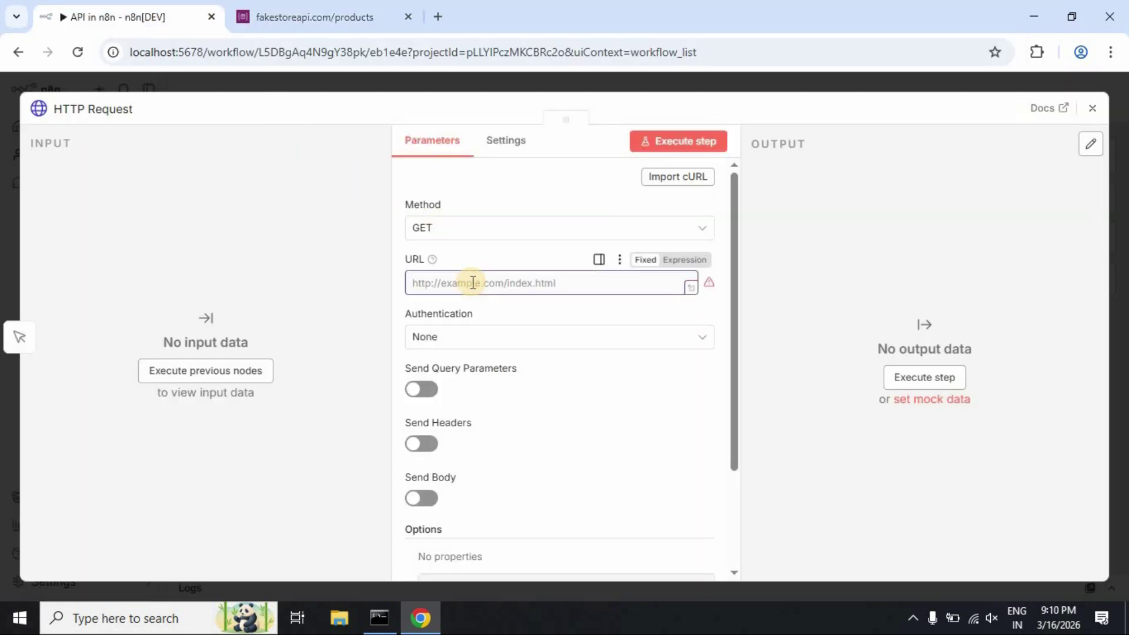
{"action": "key", "text": "ctrl+v"}
{"action": "left_click", "coordinate": [574, 305]}
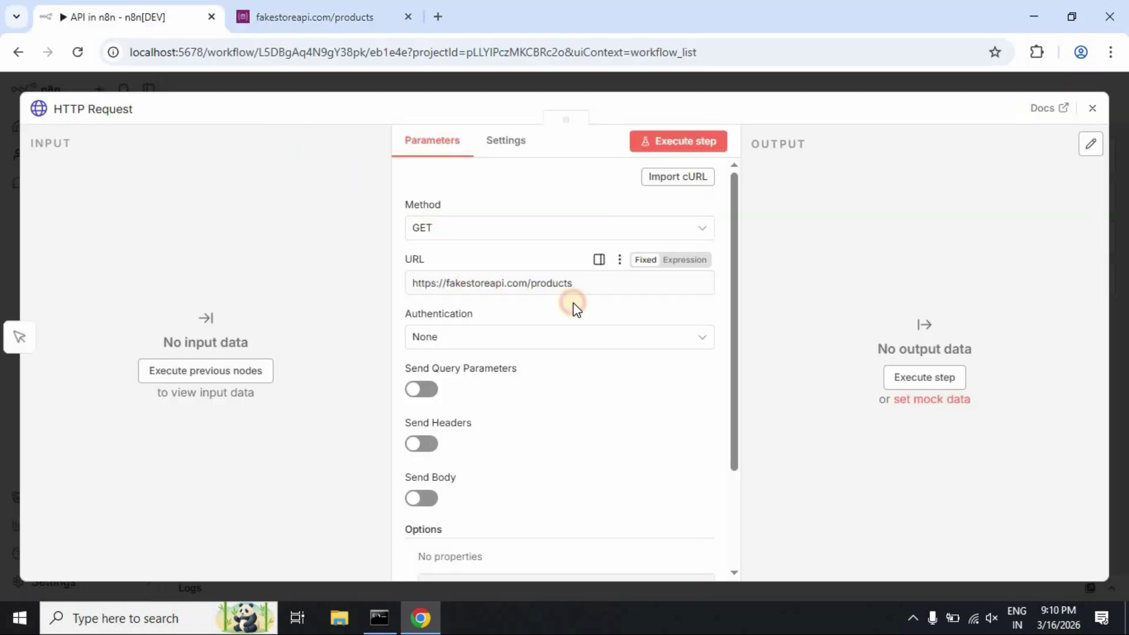
{"action": "scroll", "coordinate": [619, 409], "scroll_direction": "down", "scroll_amount": 3}
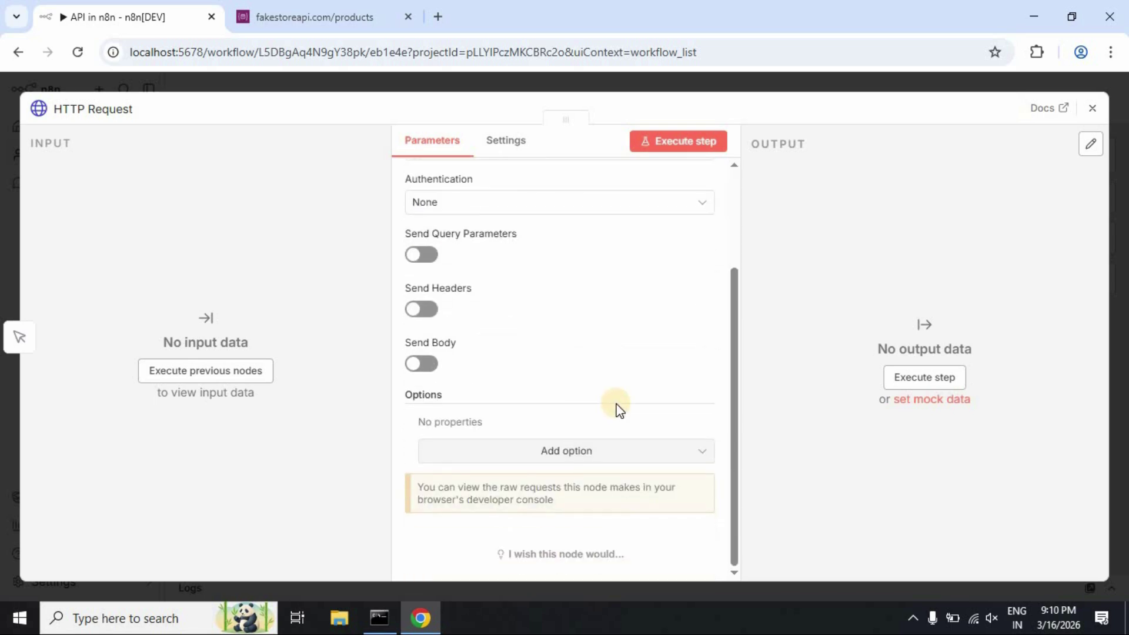
{"action": "scroll", "coordinate": [619, 410], "scroll_direction": "up", "scroll_amount": 3}
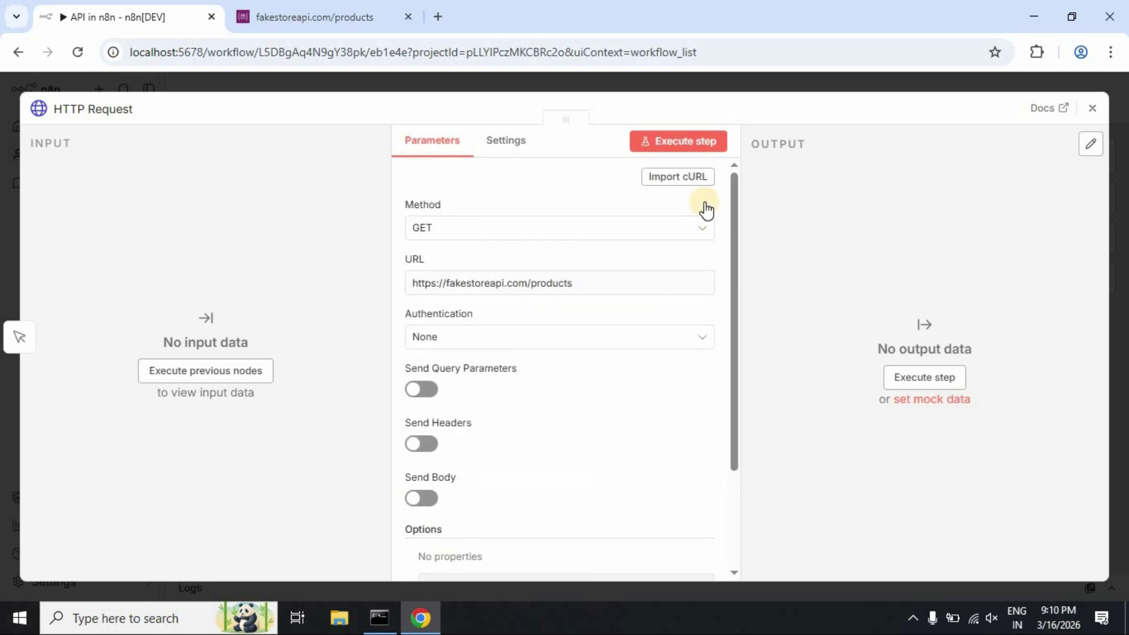
Run the HTTP Request and scroll through the 20 products it returns
{"action": "left_click", "coordinate": [688, 147]}
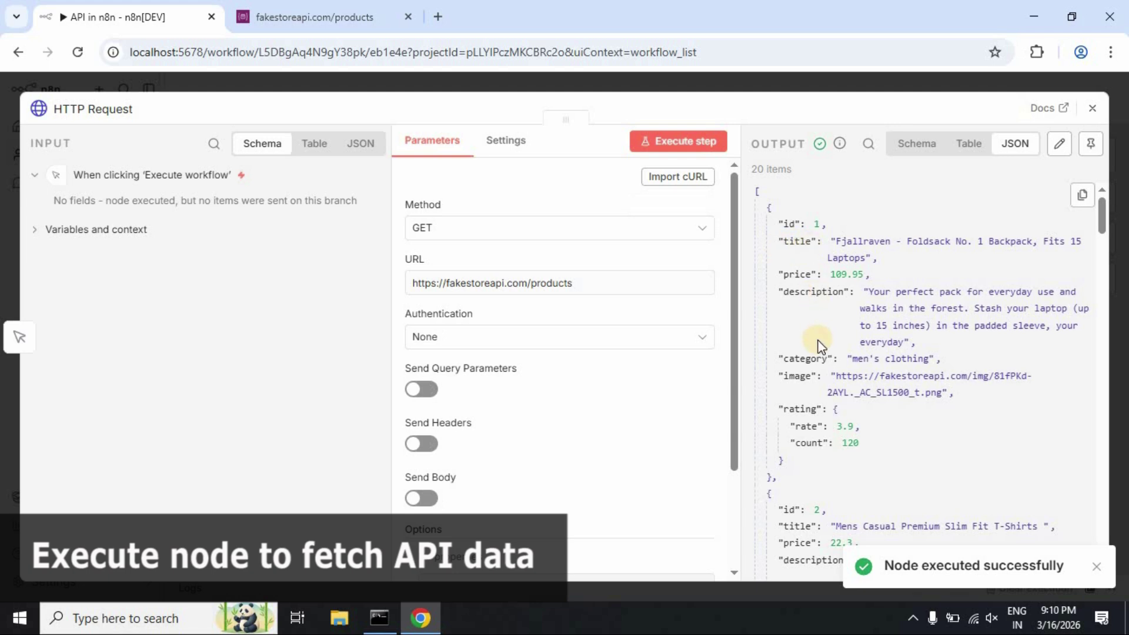
{"action": "scroll", "coordinate": [820, 346], "scroll_direction": "down", "scroll_amount": 10}
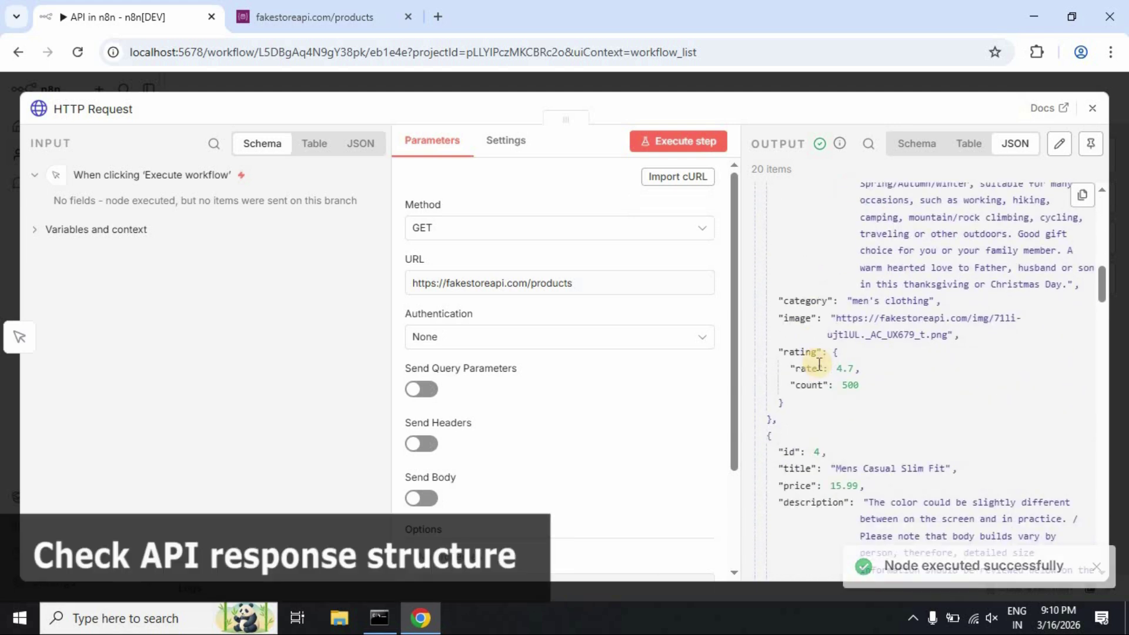
{"action": "scroll", "coordinate": [819, 365], "scroll_direction": "down", "scroll_amount": 10}
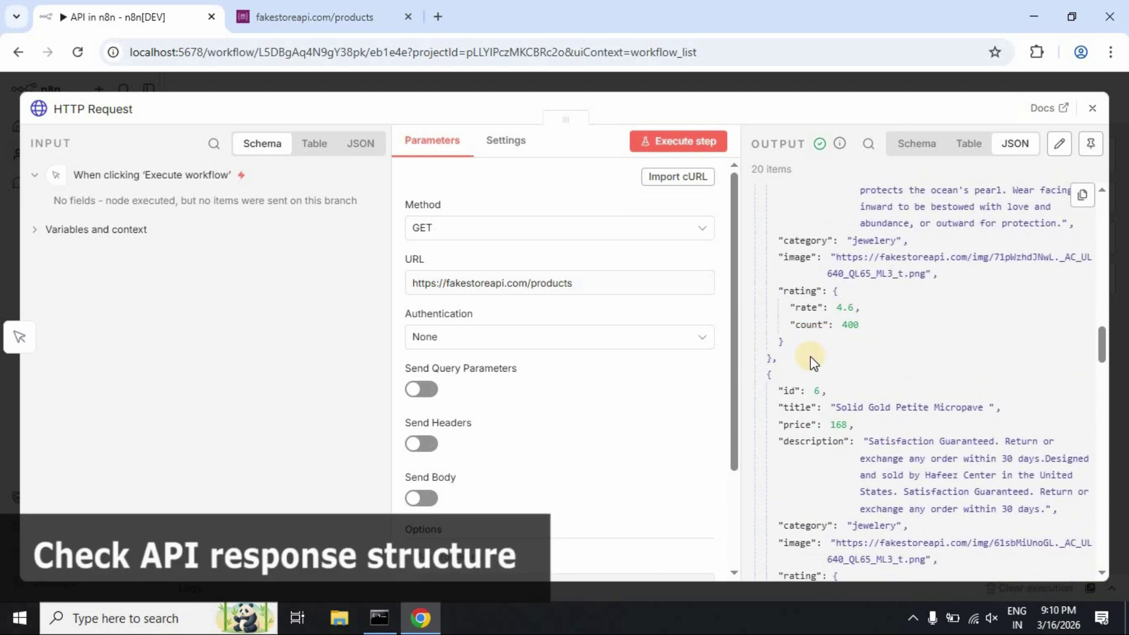
{"action": "scroll", "coordinate": [810, 356], "scroll_direction": "up", "scroll_amount": 15}
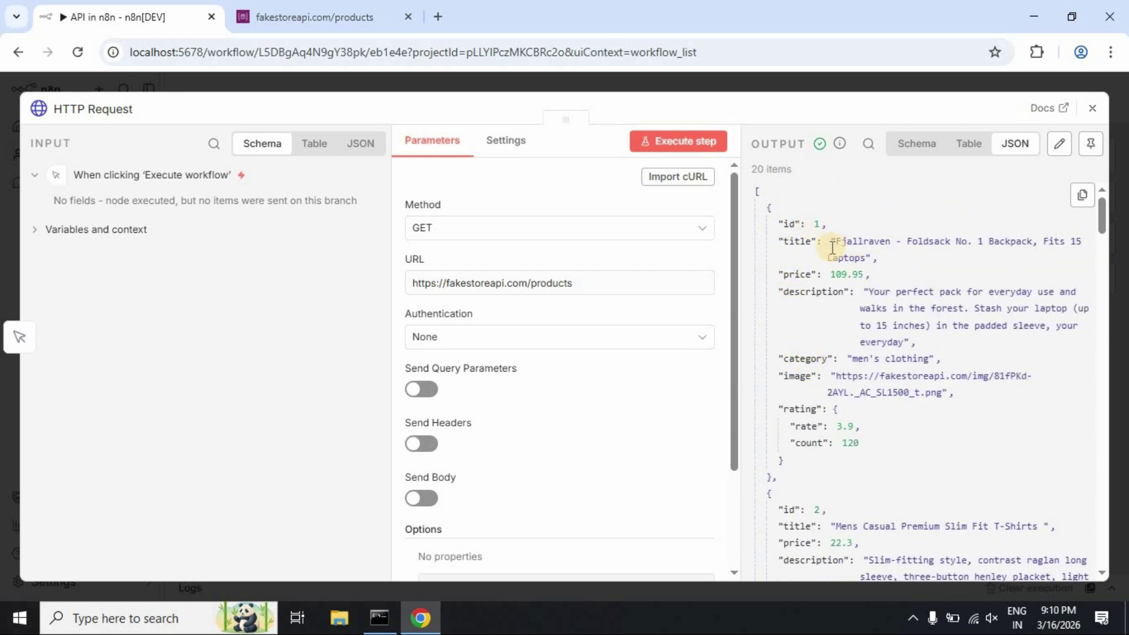
{"action": "mouse_move", "coordinate": [689, 276]}
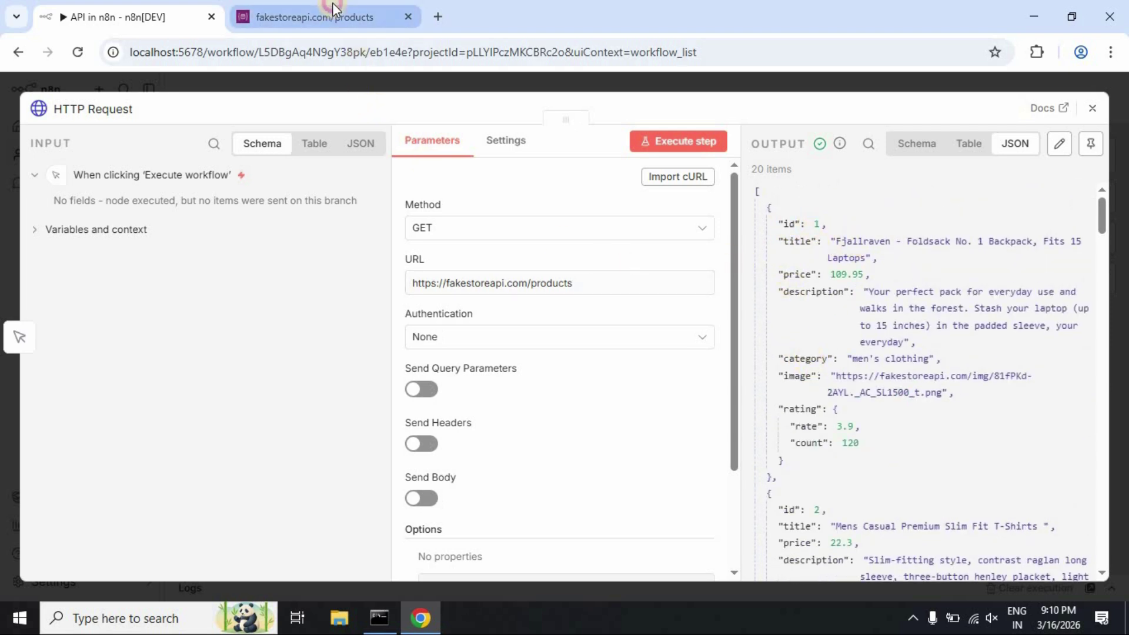
Compare the output with the raw Fake Store product list, then close the node settings
{"action": "left_click", "coordinate": [329, 13]}
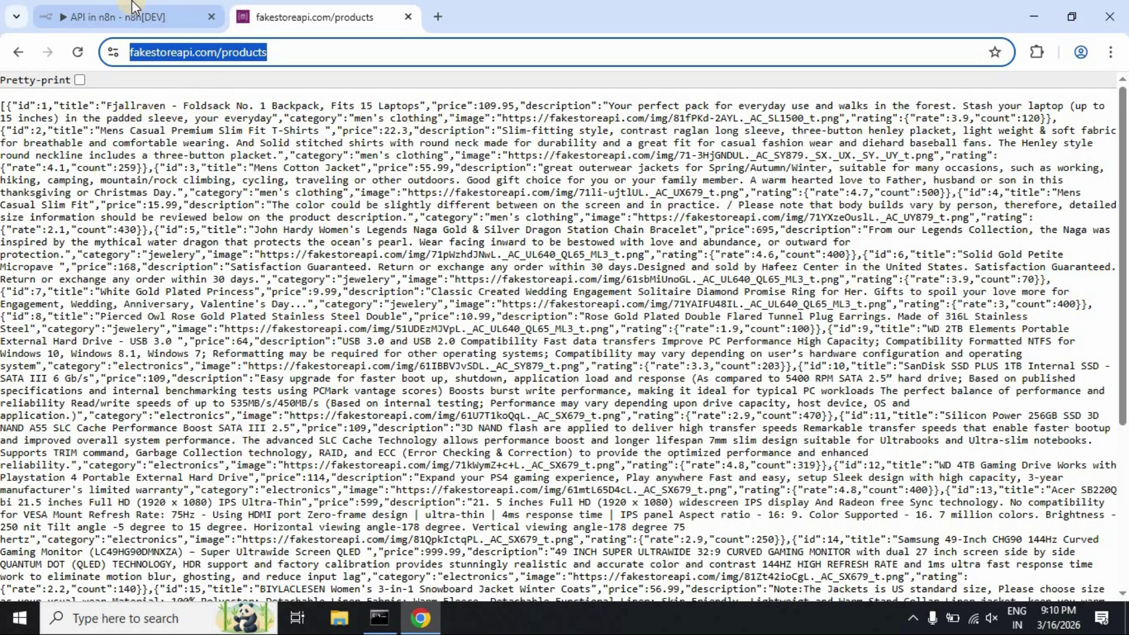
{"action": "left_click", "coordinate": [127, 7]}
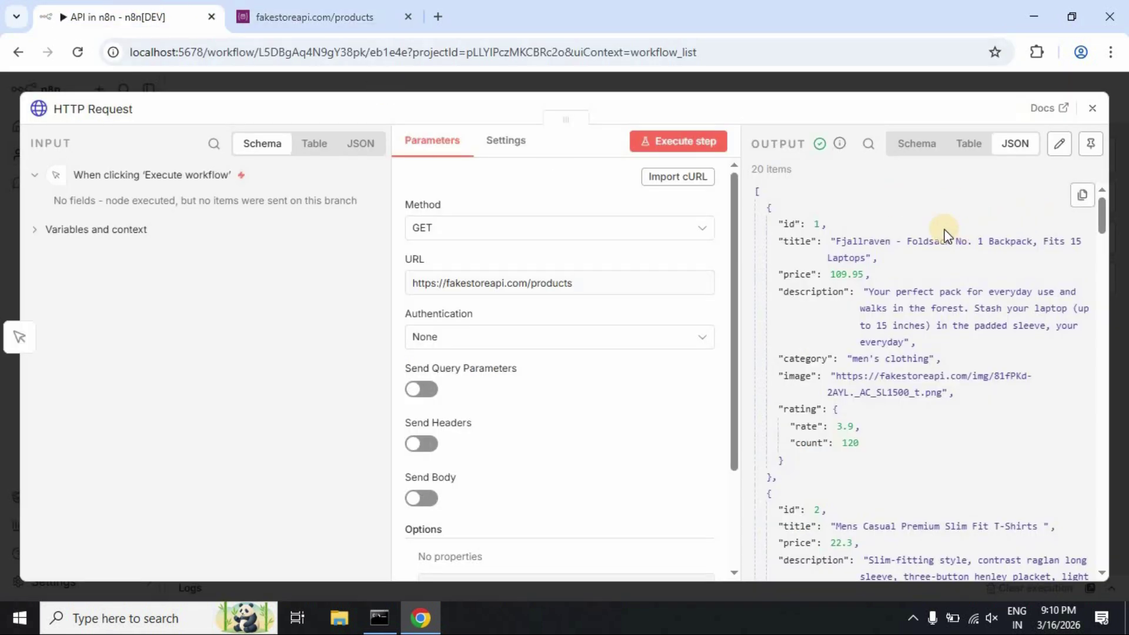
{"action": "left_click", "coordinate": [1093, 110]}
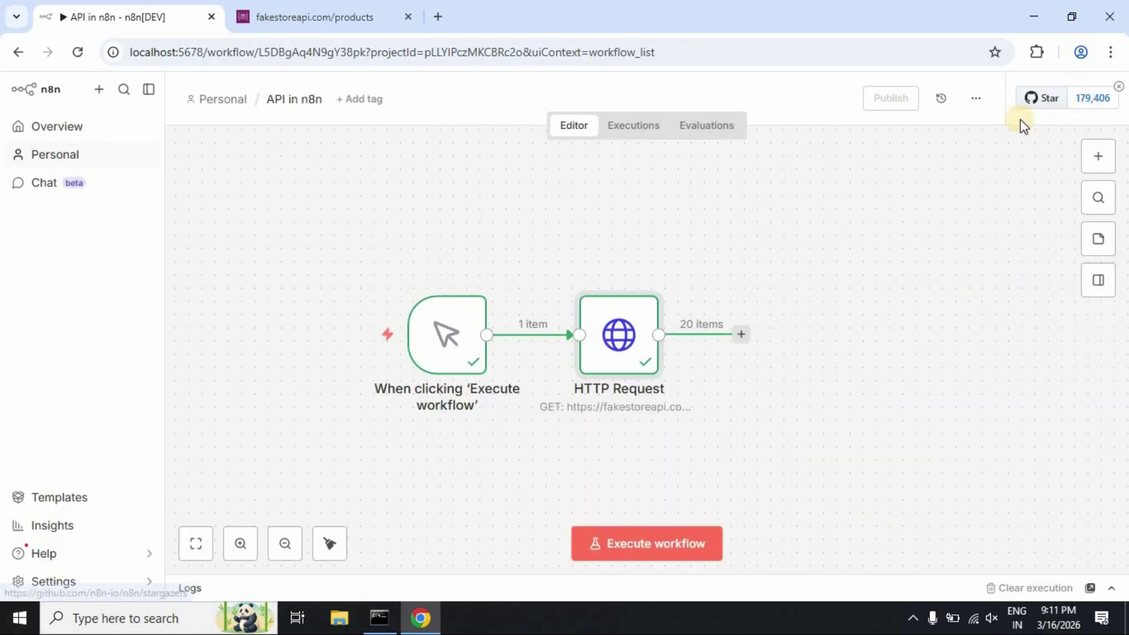
{"action": "left_click", "coordinate": [743, 336]}
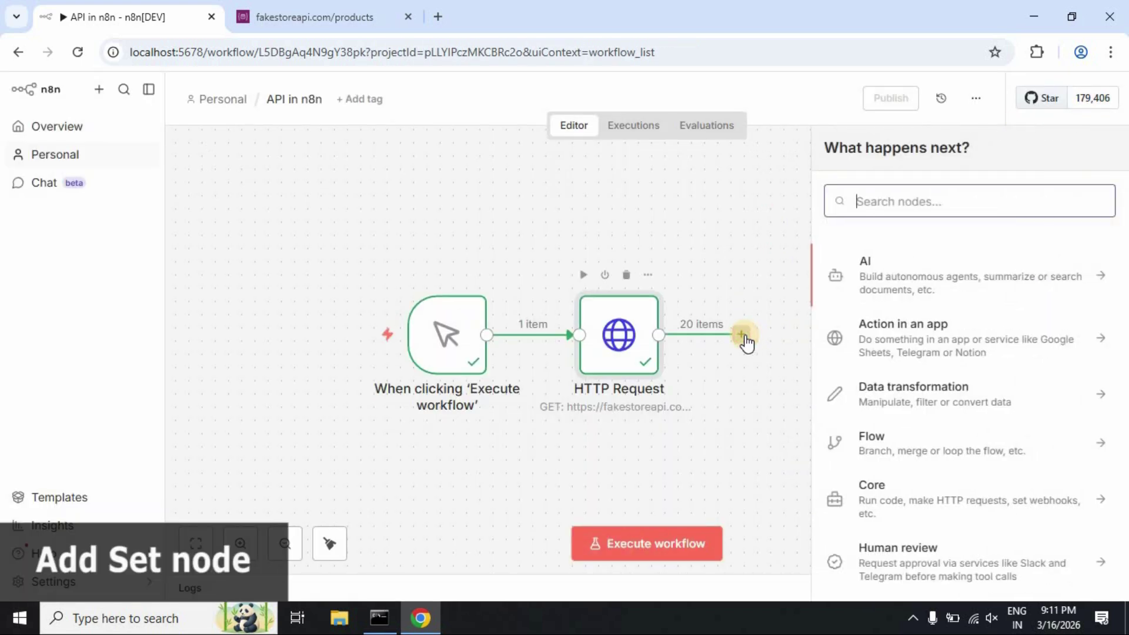
Add an Edit Fields (Set) node after HTTP Request, keeping Manual Mapping mode
{"action": "type", "text": "set"}
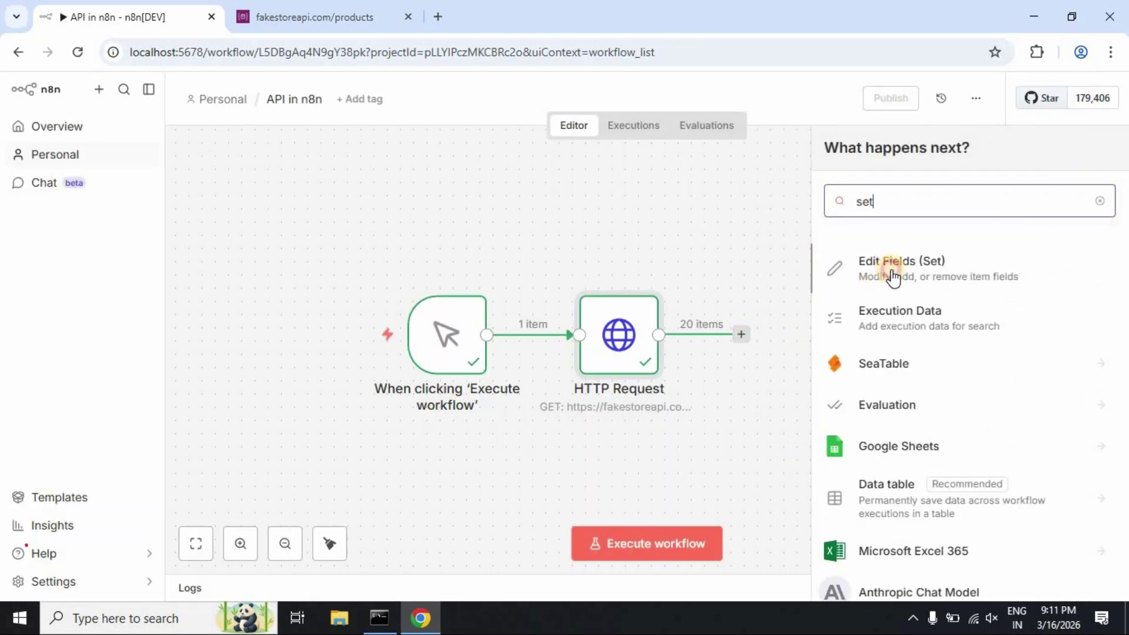
{"action": "left_click", "coordinate": [893, 277]}
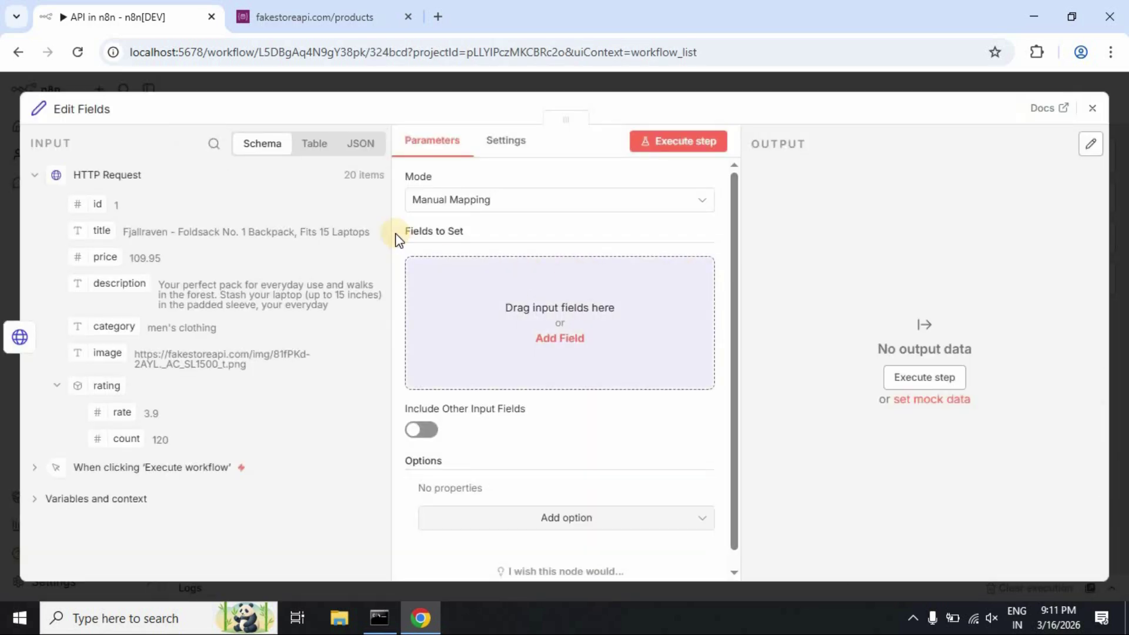
{"action": "left_click", "coordinate": [682, 198]}
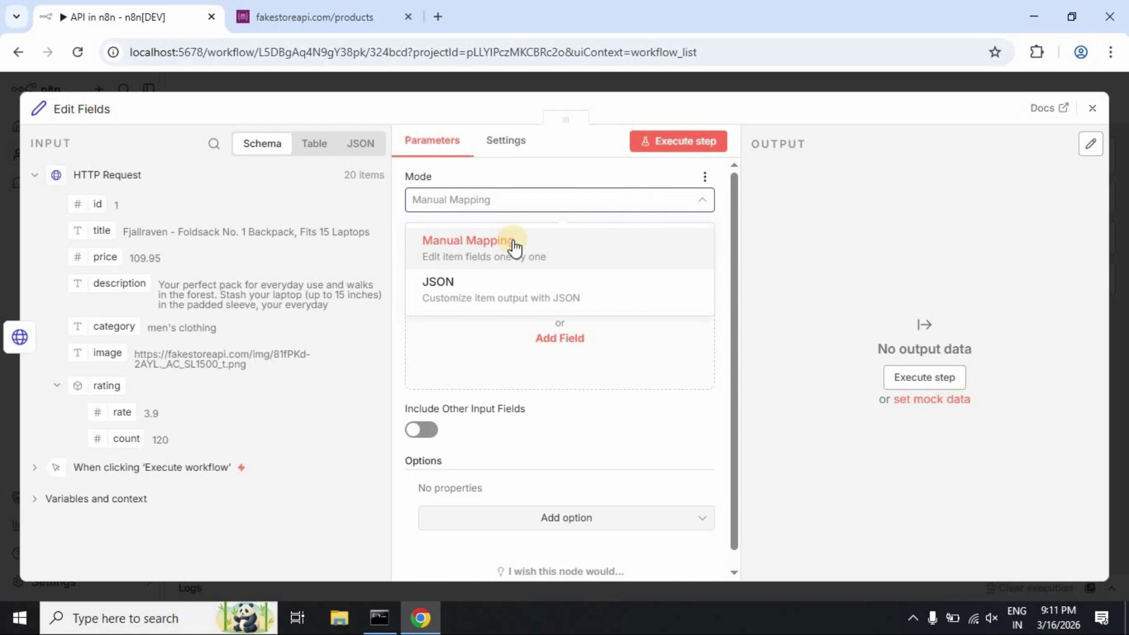
{"action": "left_click", "coordinate": [513, 245]}
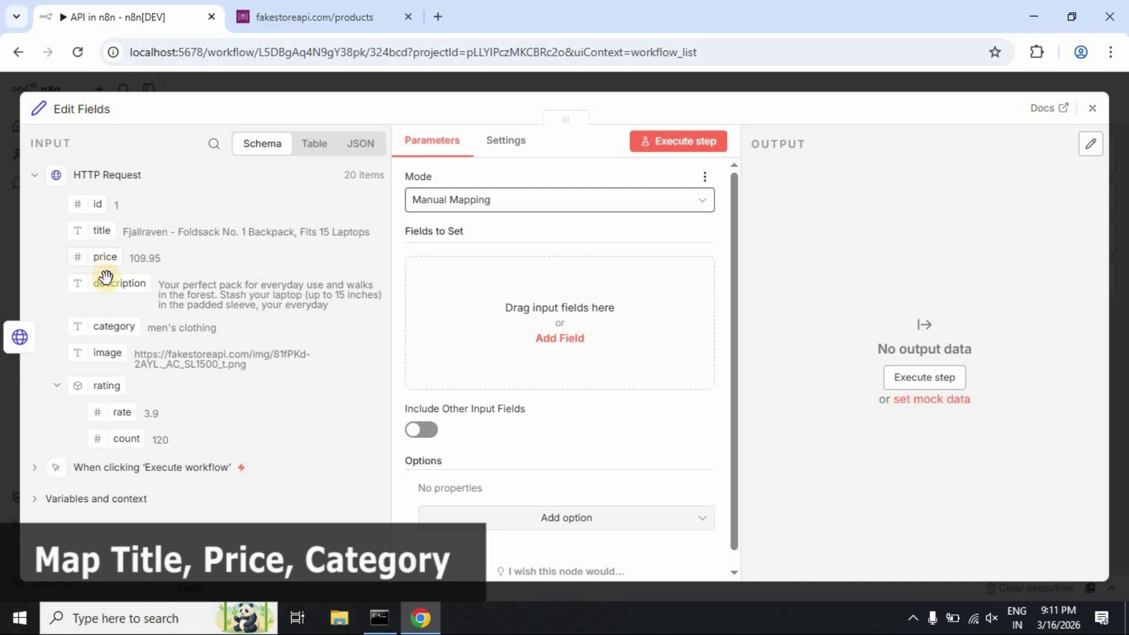
Add Title and Price fields mapped from each product's title and price
{"action": "left_click", "coordinate": [570, 316]}
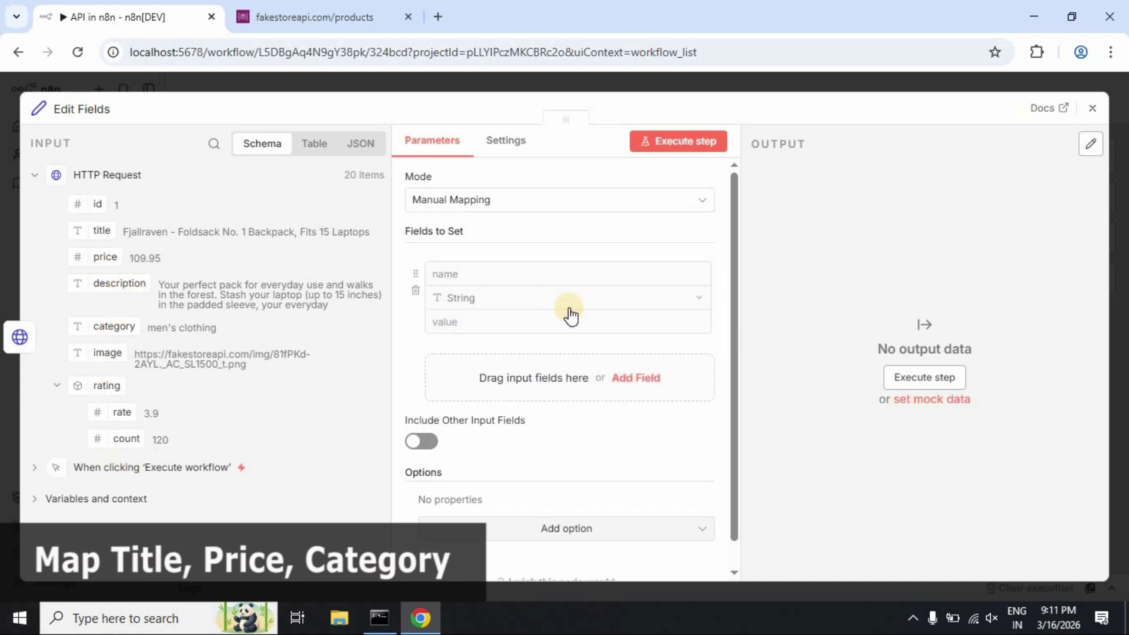
{"action": "left_click", "coordinate": [468, 275]}
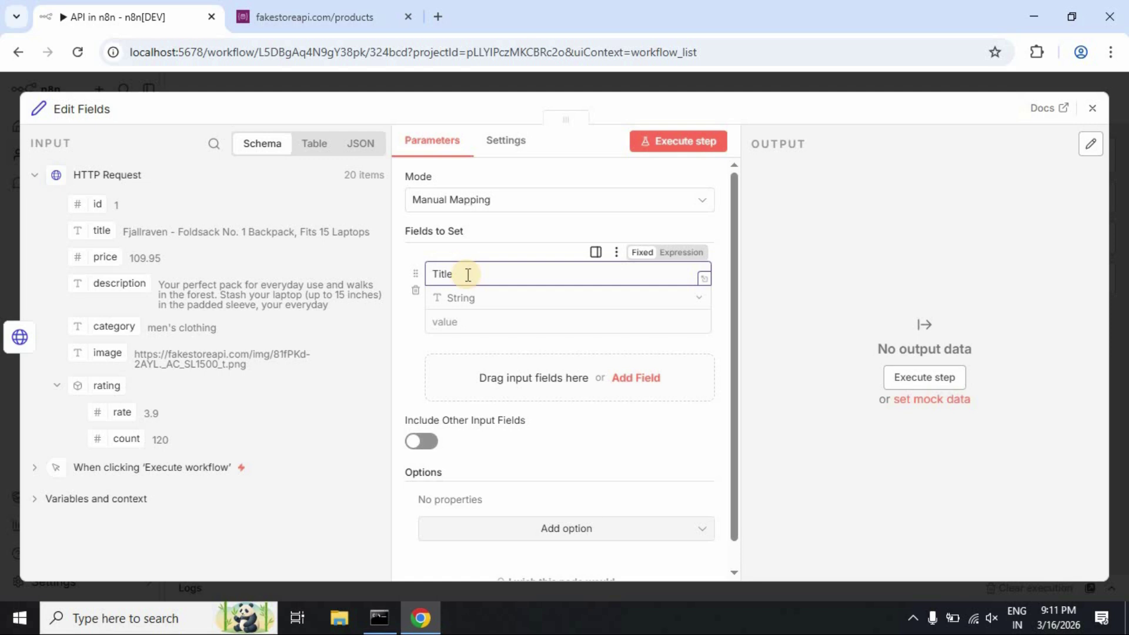
{"action": "left_click", "coordinate": [469, 319]}
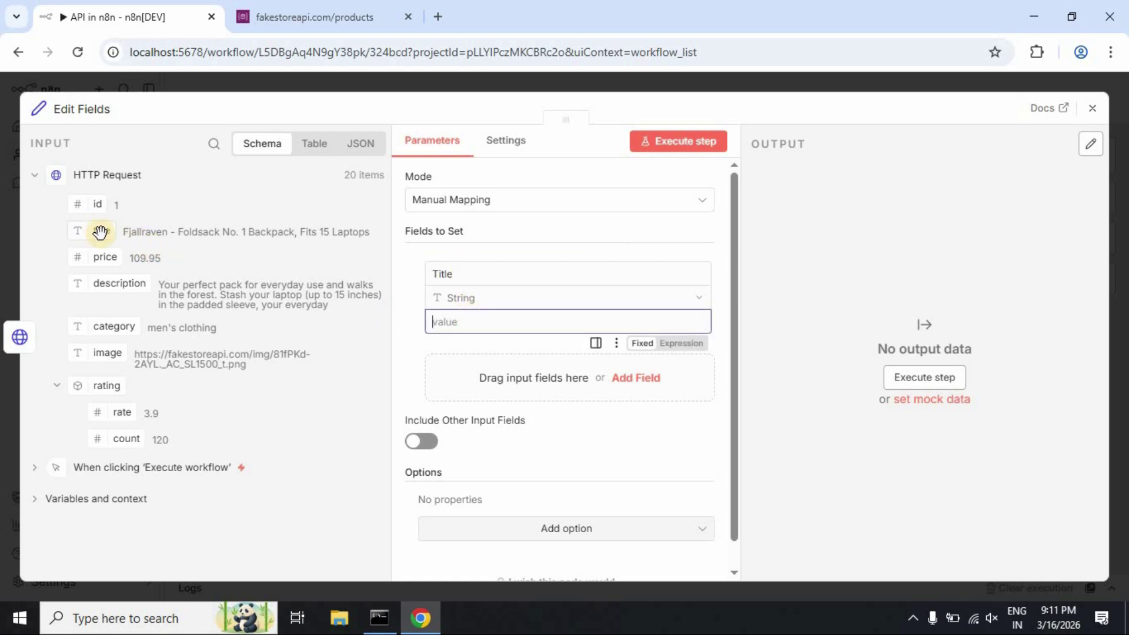
{"action": "left_click_drag", "start_coordinate": [100, 231], "coordinate": [453, 323]}
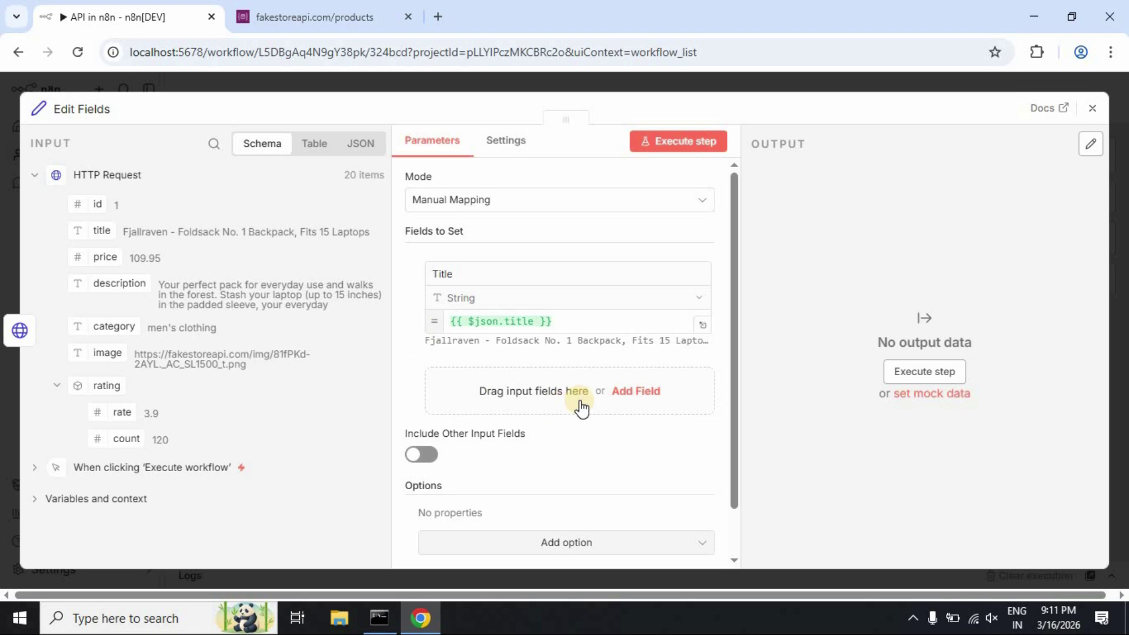
{"action": "left_click", "coordinate": [629, 392]}
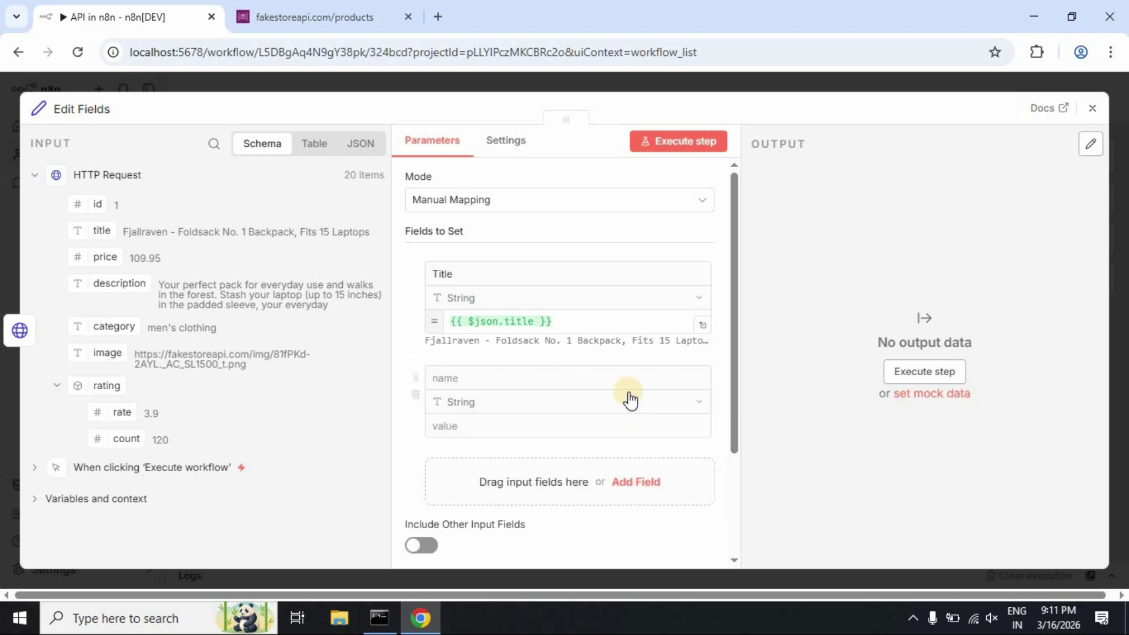
{"action": "left_click", "coordinate": [497, 383]}
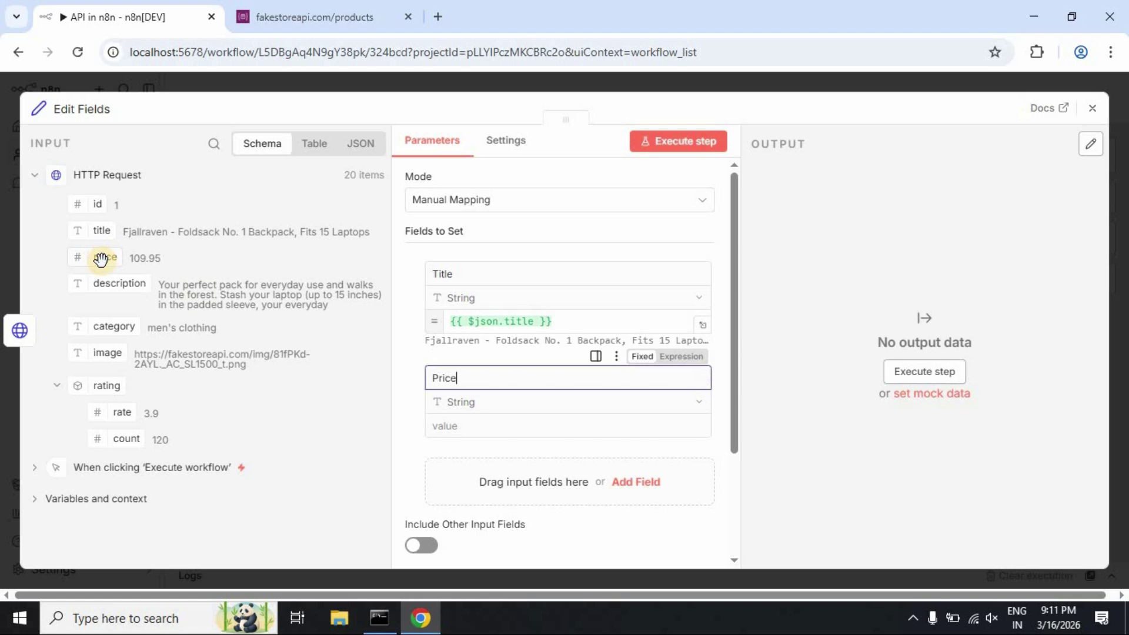
{"action": "left_click_drag", "start_coordinate": [100, 257], "coordinate": [448, 426]}
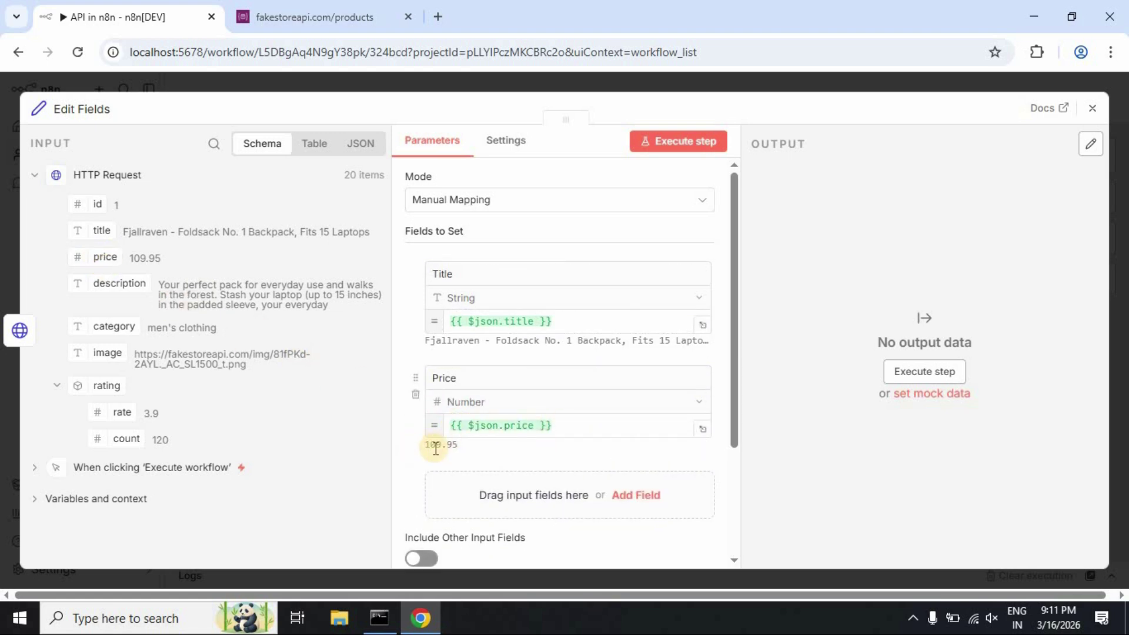
Add a Category field mapped from each product's category
{"action": "left_click", "coordinate": [639, 495]}
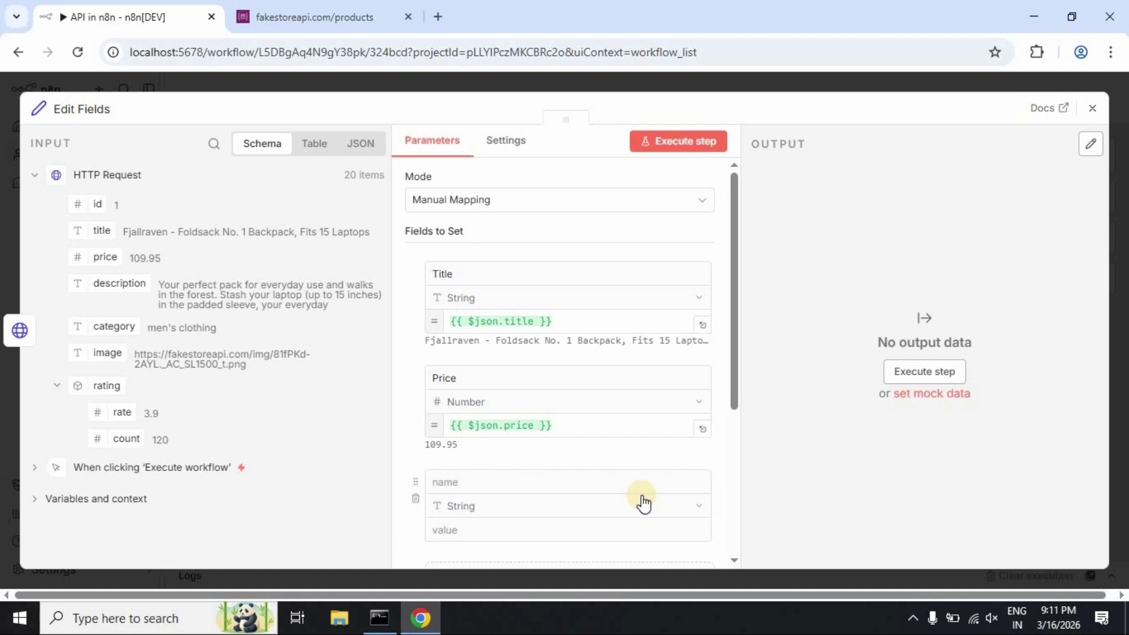
{"action": "left_click", "coordinate": [469, 482]}
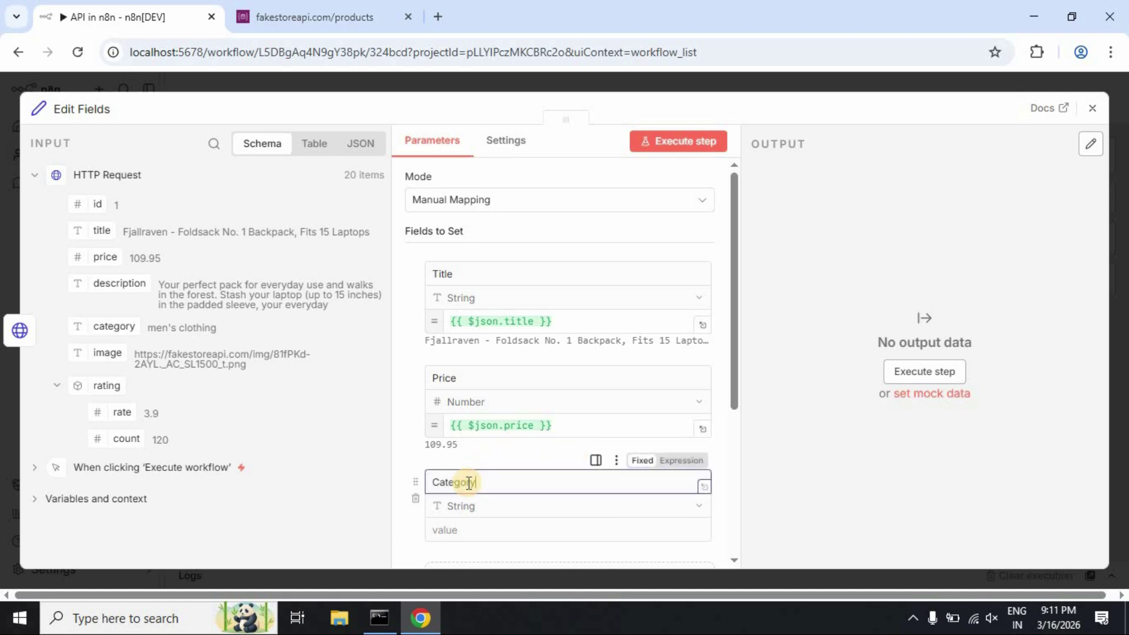
{"action": "type", "text": "Category"}
{"action": "left_click_drag", "start_coordinate": [114, 326], "coordinate": [503, 529]}
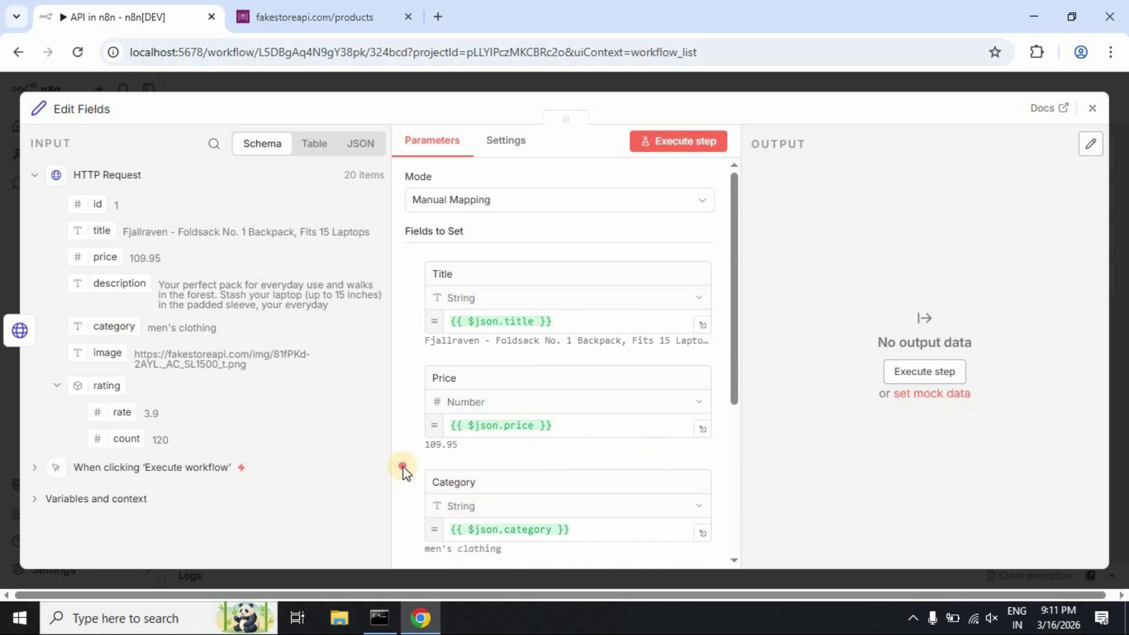
{"action": "scroll", "coordinate": [654, 493], "scroll_direction": "down", "scroll_amount": 2}
{"action": "scroll", "coordinate": [549, 491], "scroll_direction": "down", "scroll_amount": 3}
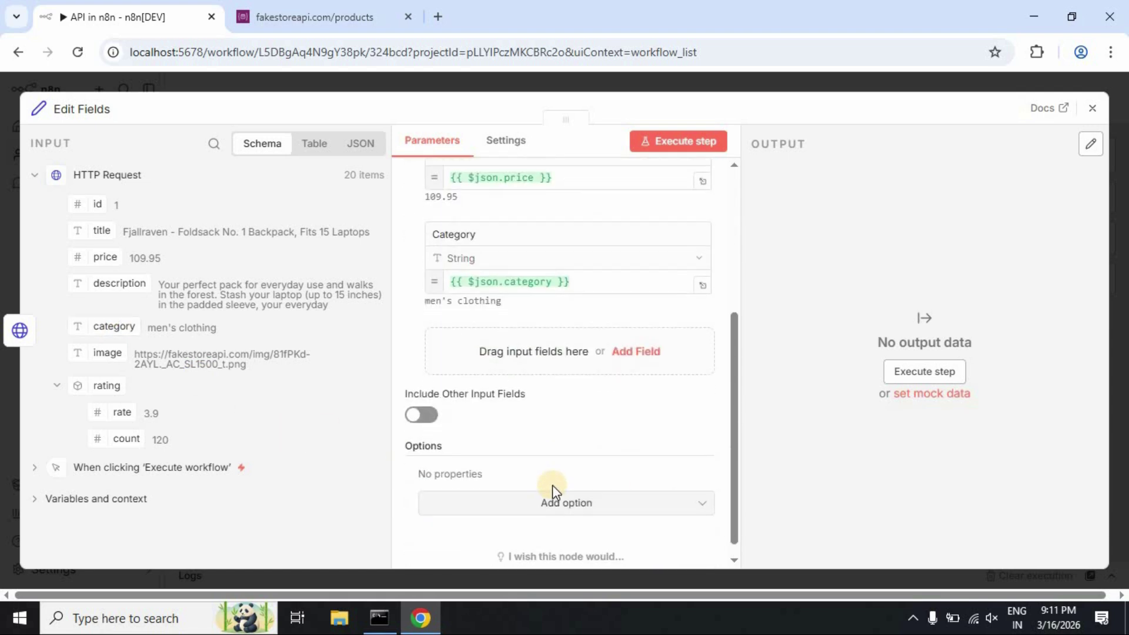
{"action": "scroll", "coordinate": [552, 485], "scroll_direction": "up", "scroll_amount": 5}
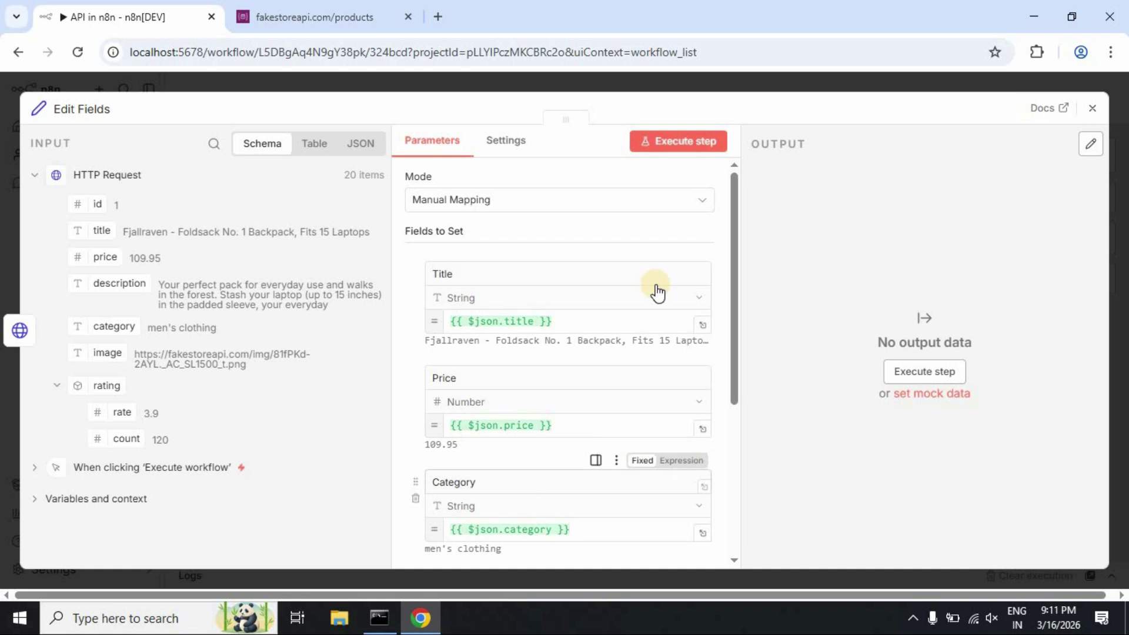
Run Edit Fields, confirm its 20 items hold only Title, Price and Category, then close it
{"action": "left_click", "coordinate": [675, 149]}
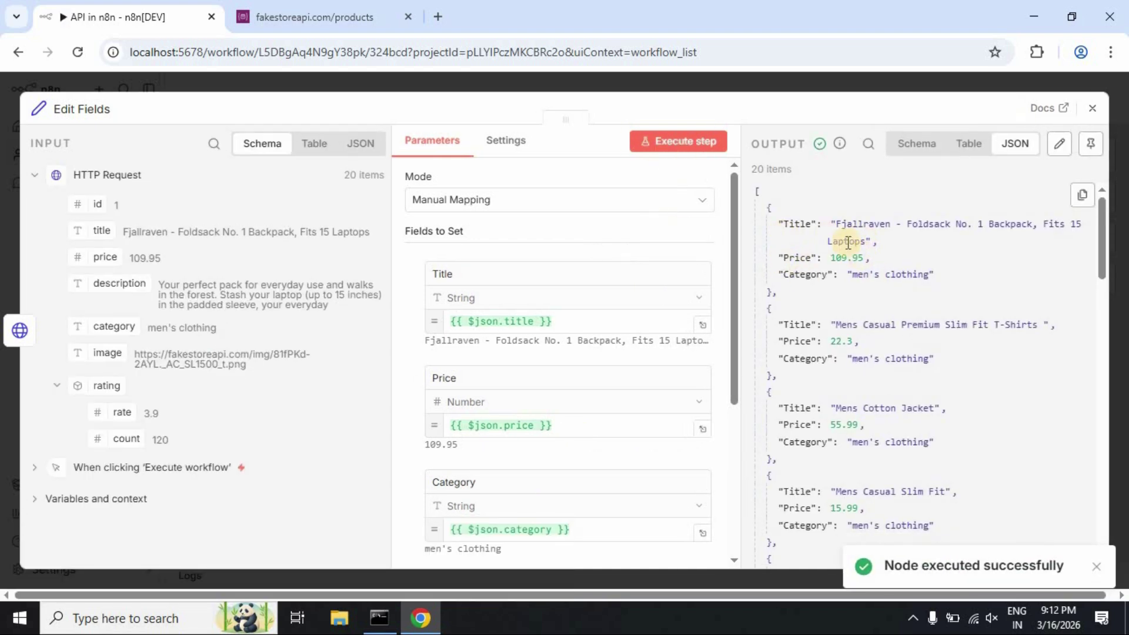
{"action": "left_click_drag", "start_coordinate": [769, 211], "coordinate": [837, 296]}
{"action": "left_click", "coordinate": [803, 308]}
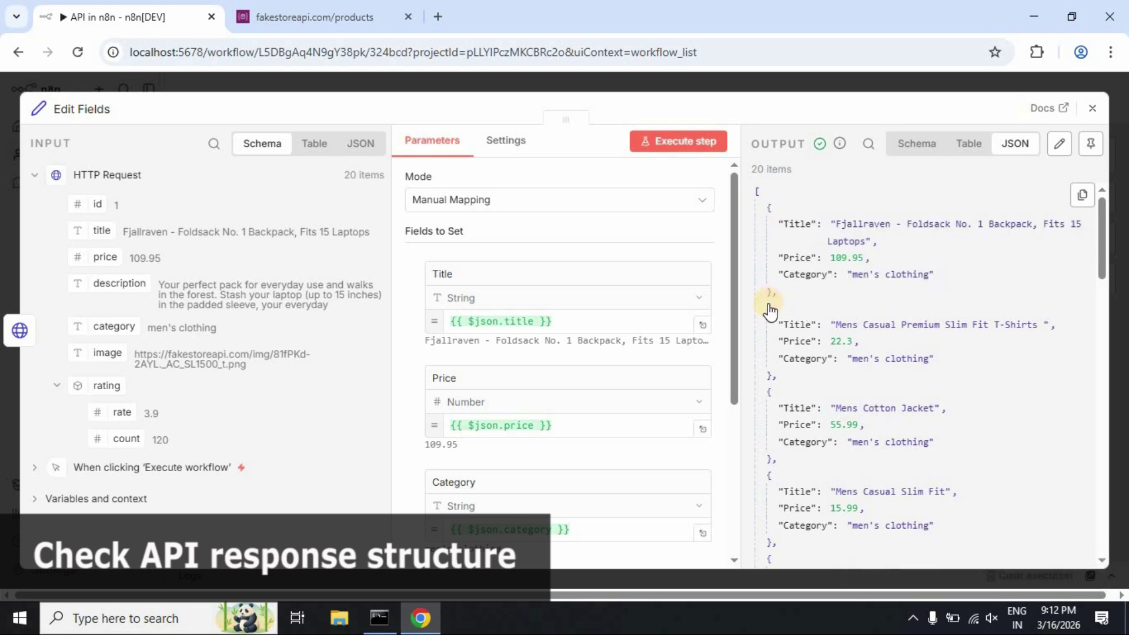
{"action": "left_click_drag", "start_coordinate": [771, 312], "coordinate": [827, 370]}
{"action": "left_click", "coordinate": [782, 361]}
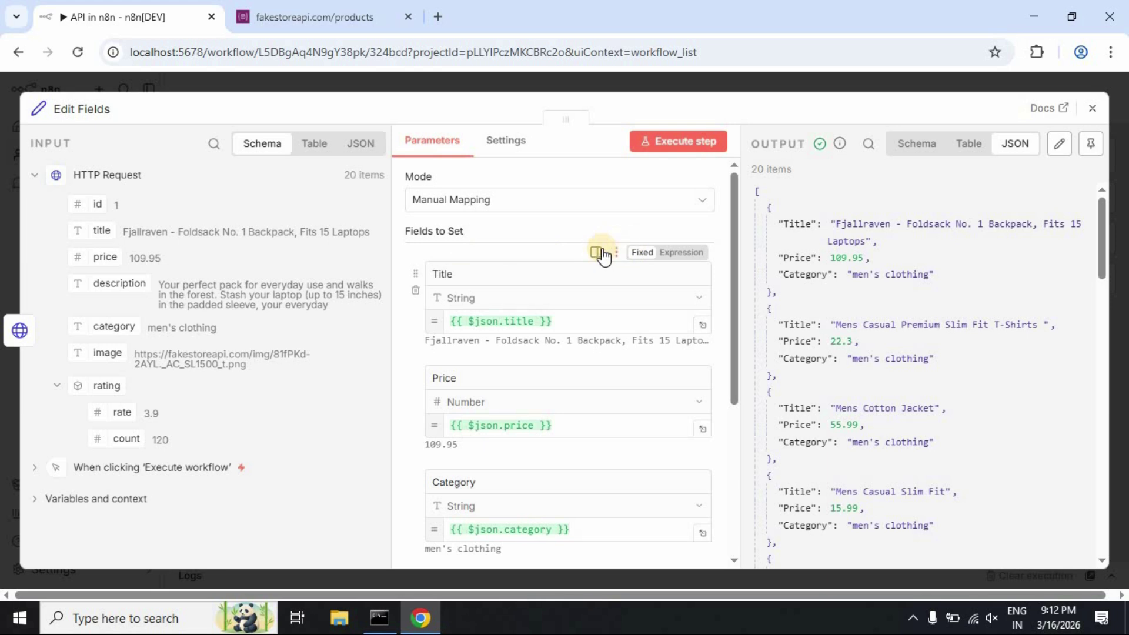
{"action": "left_click", "coordinate": [1091, 112]}
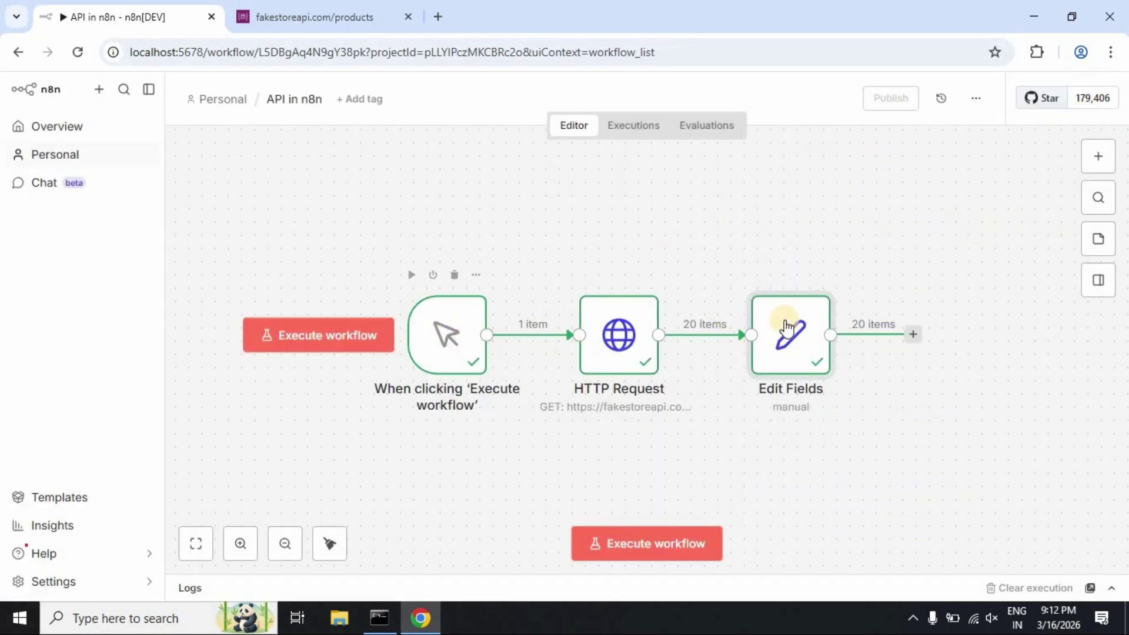
Add a Gmail node with the 'Send a message' action after Edit Fields
{"action": "left_click", "coordinate": [912, 340]}
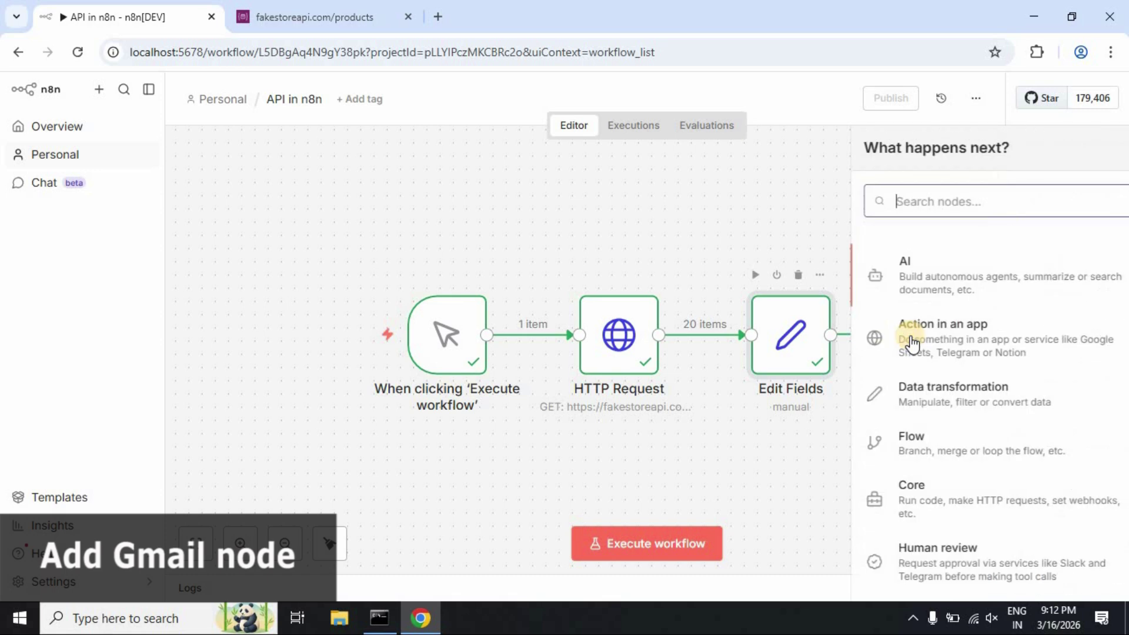
{"action": "left_click", "coordinate": [927, 206]}
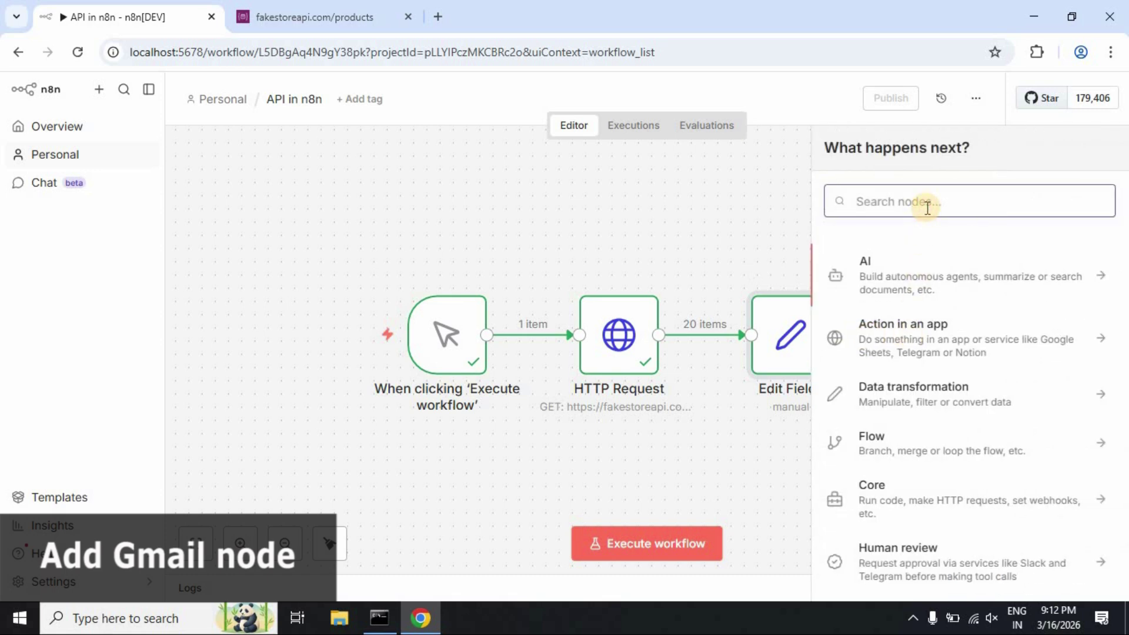
{"action": "type", "text": "gma"}
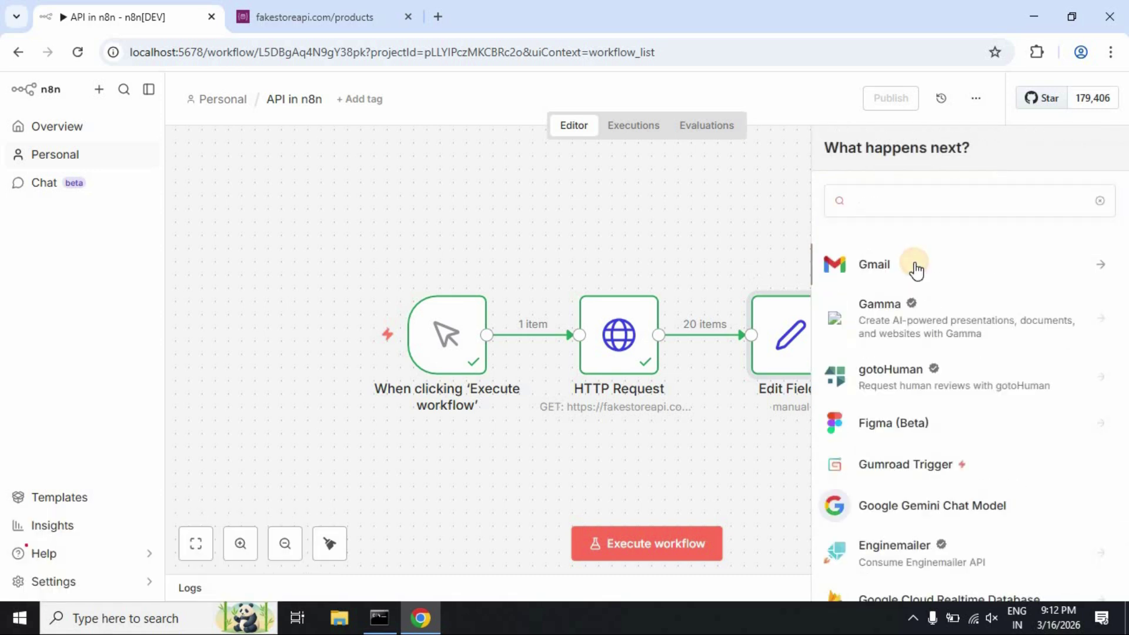
{"action": "left_click", "coordinate": [915, 267]}
{"action": "scroll", "coordinate": [1053, 416], "scroll_direction": "down", "scroll_amount": 3}
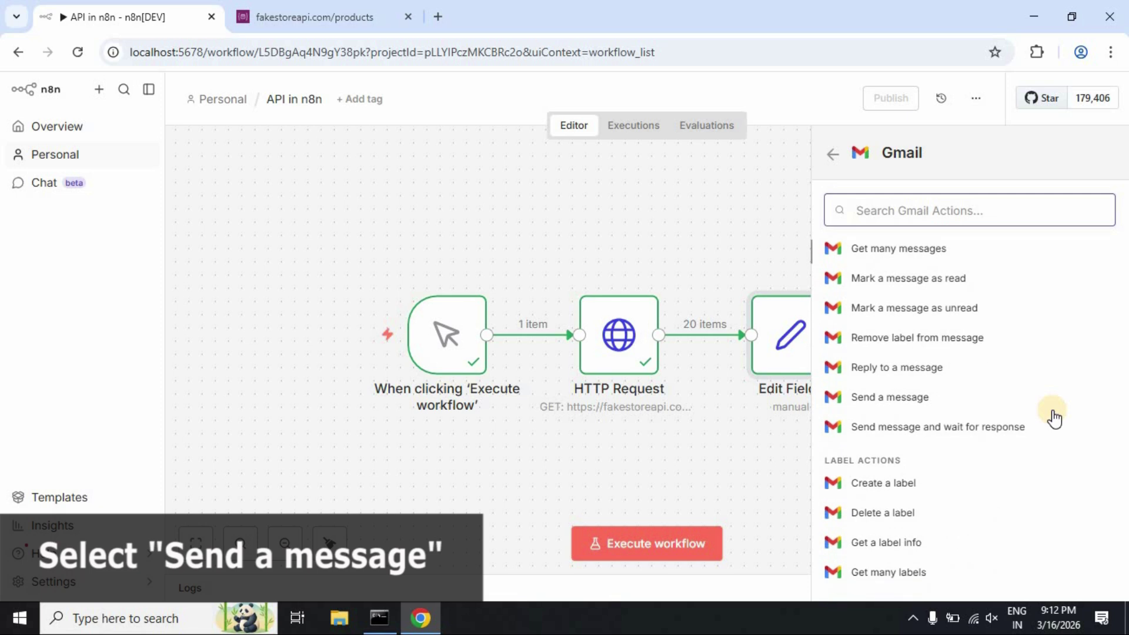
{"action": "left_click", "coordinate": [964, 404]}
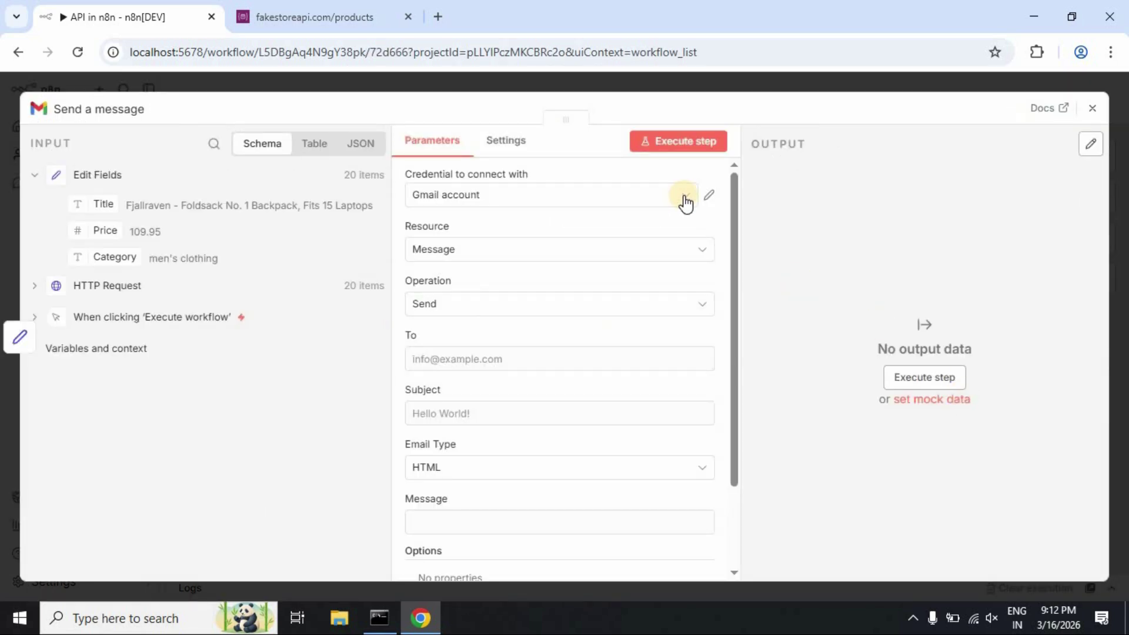
Set the Gmail node to the Gmail account credential, the recipient's address and subject 'API Test Data'
{"action": "left_click", "coordinate": [685, 200]}
{"action": "left_click", "coordinate": [533, 234]}
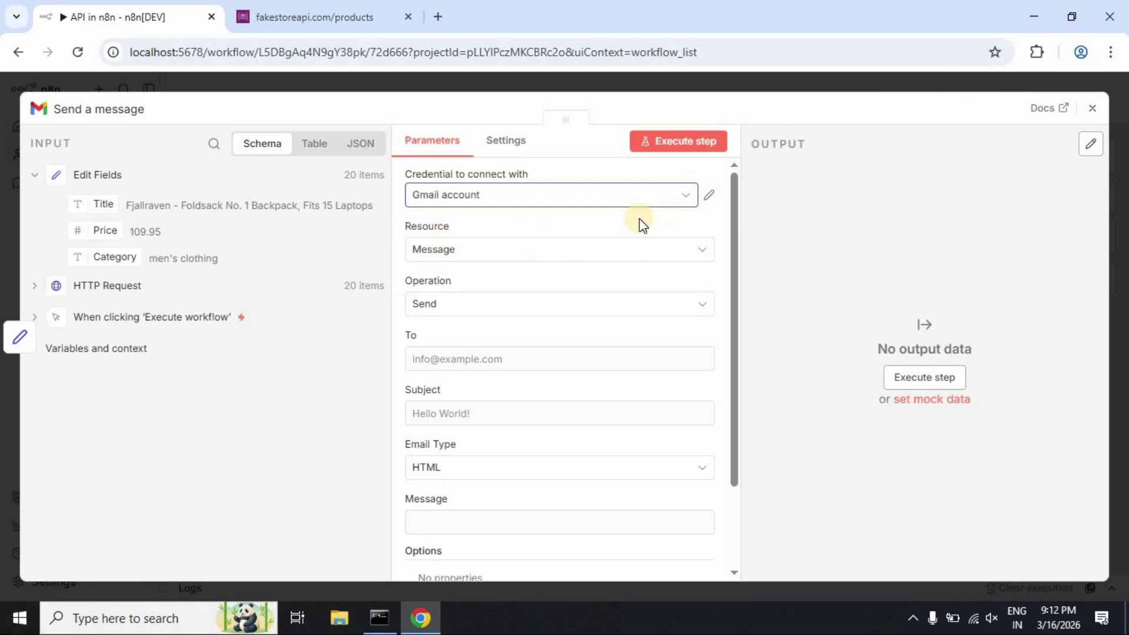
{"action": "left_click", "coordinate": [511, 361]}
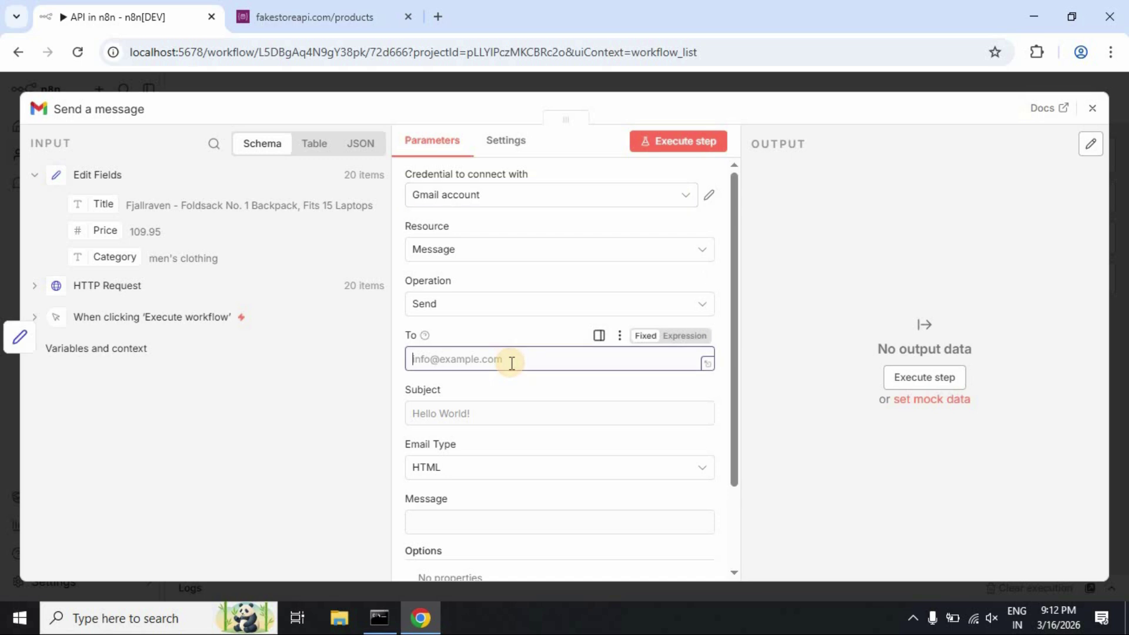
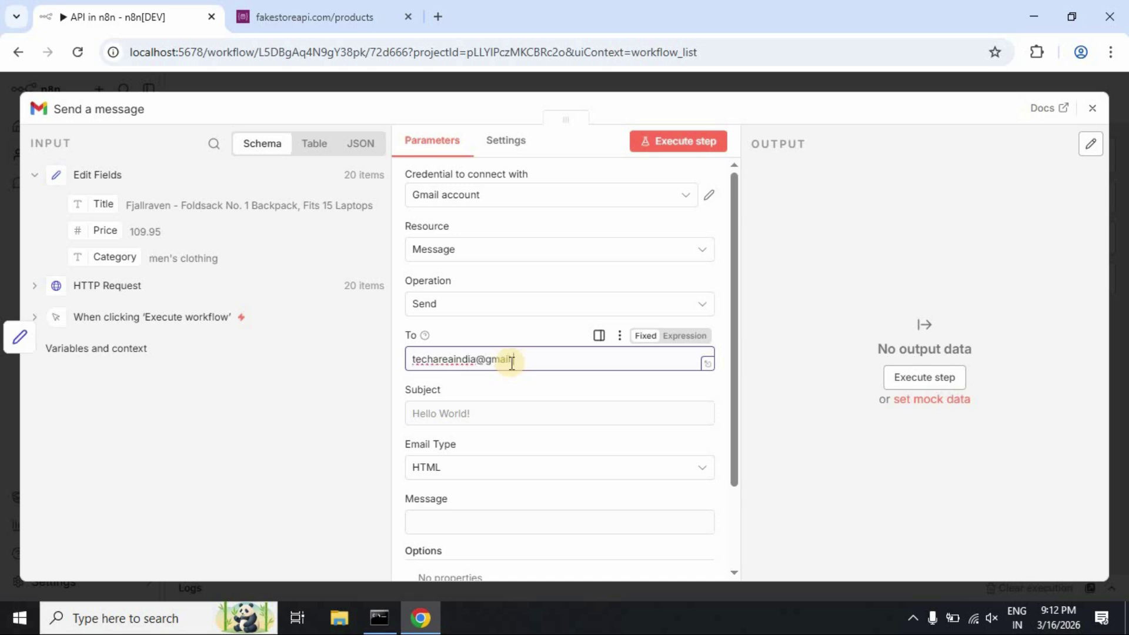
{"action": "left_click", "coordinate": [485, 413]}
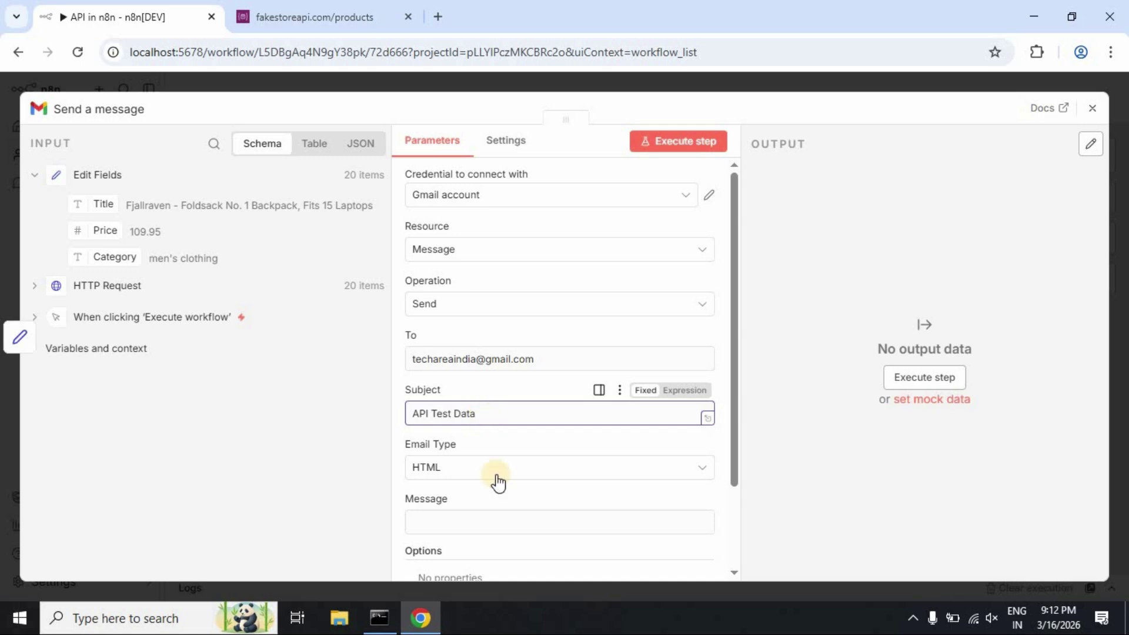
{"action": "scroll", "coordinate": [492, 502], "scroll_direction": "down", "scroll_amount": 2}
{"action": "left_click", "coordinate": [474, 442]}
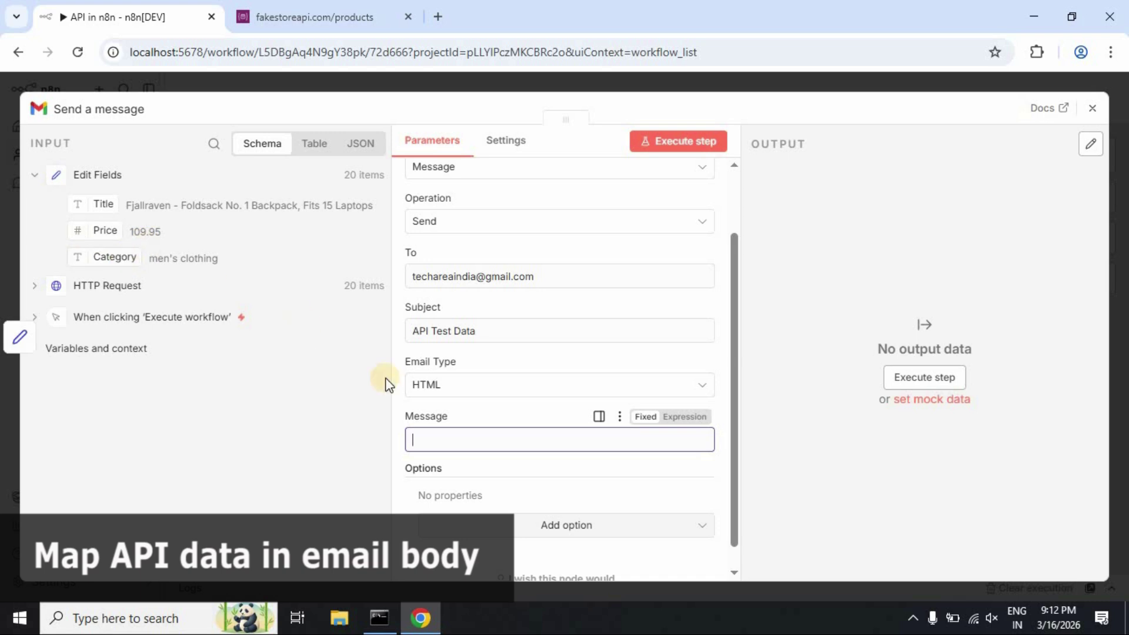
Write 'Title:' and 'Price:' lines in the message body, mapped to the Title and Price fields
{"action": "type", "text": "Title:"}
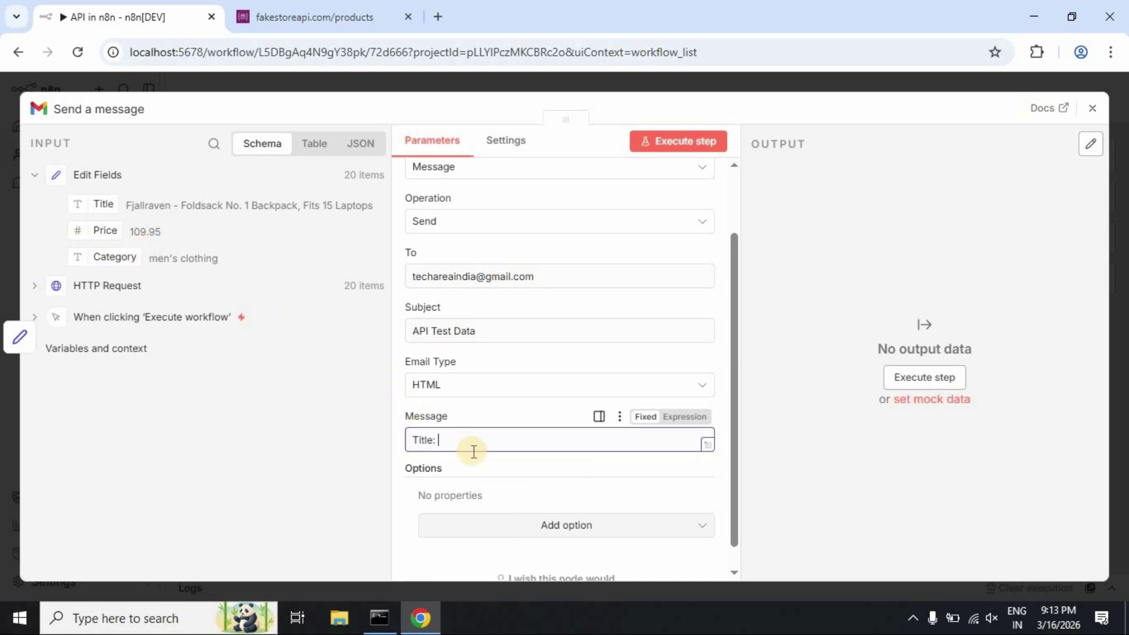
{"action": "left_click_drag", "start_coordinate": [102, 203], "coordinate": [561, 442]}
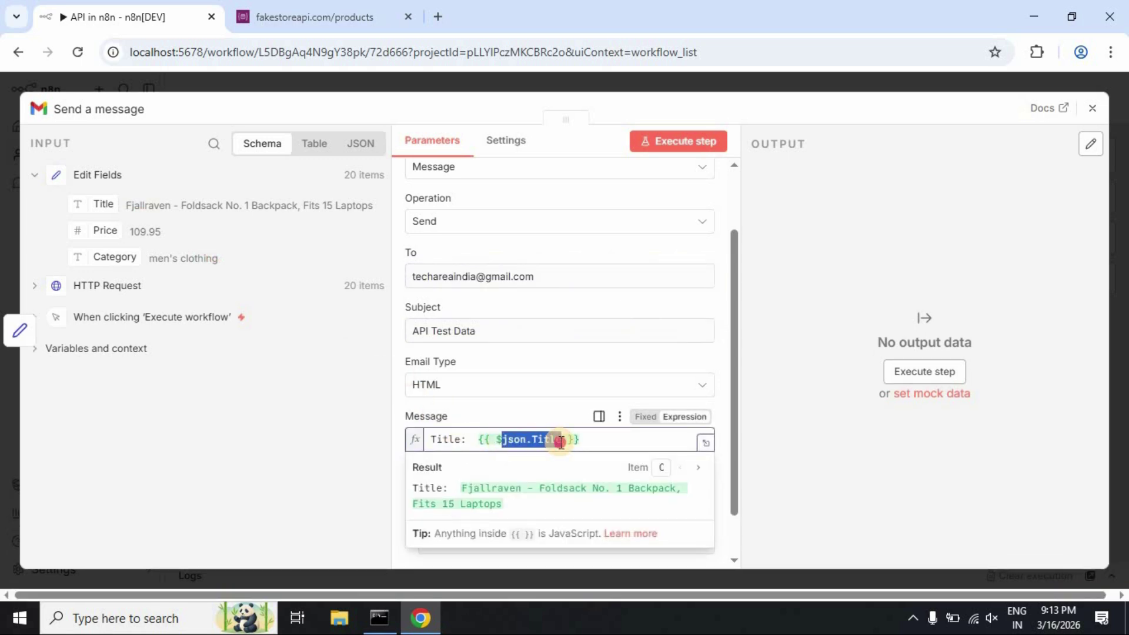
{"action": "left_click", "coordinate": [608, 440]}
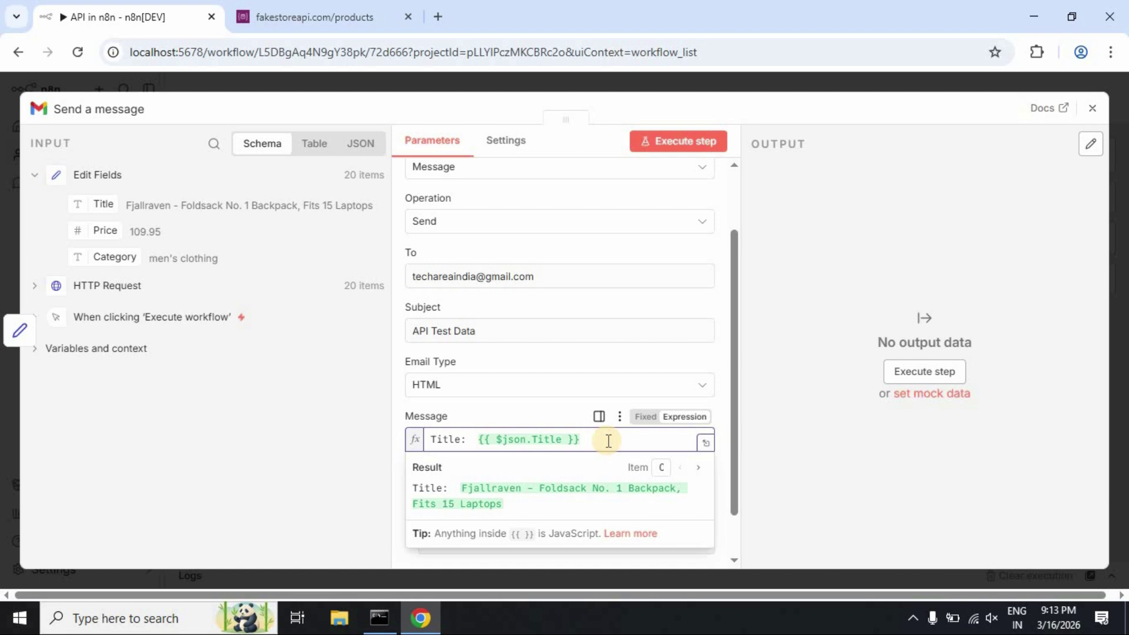
{"action": "key", "text": "Return"}
{"action": "type", "text": "Price:"}
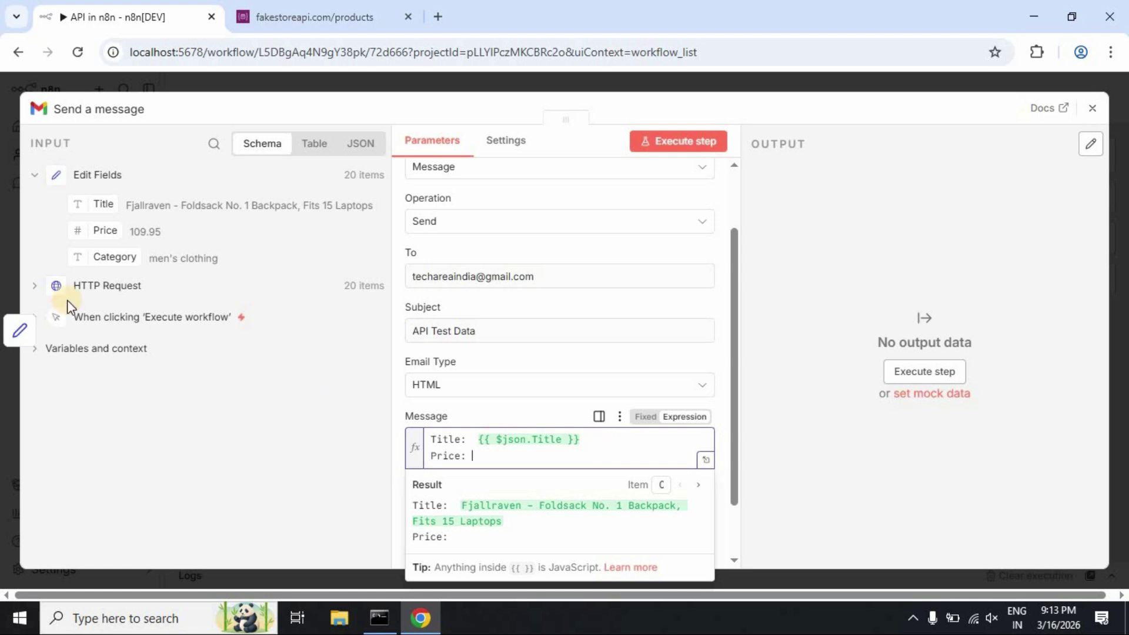
{"action": "left_click_drag", "start_coordinate": [101, 231], "coordinate": [497, 451]}
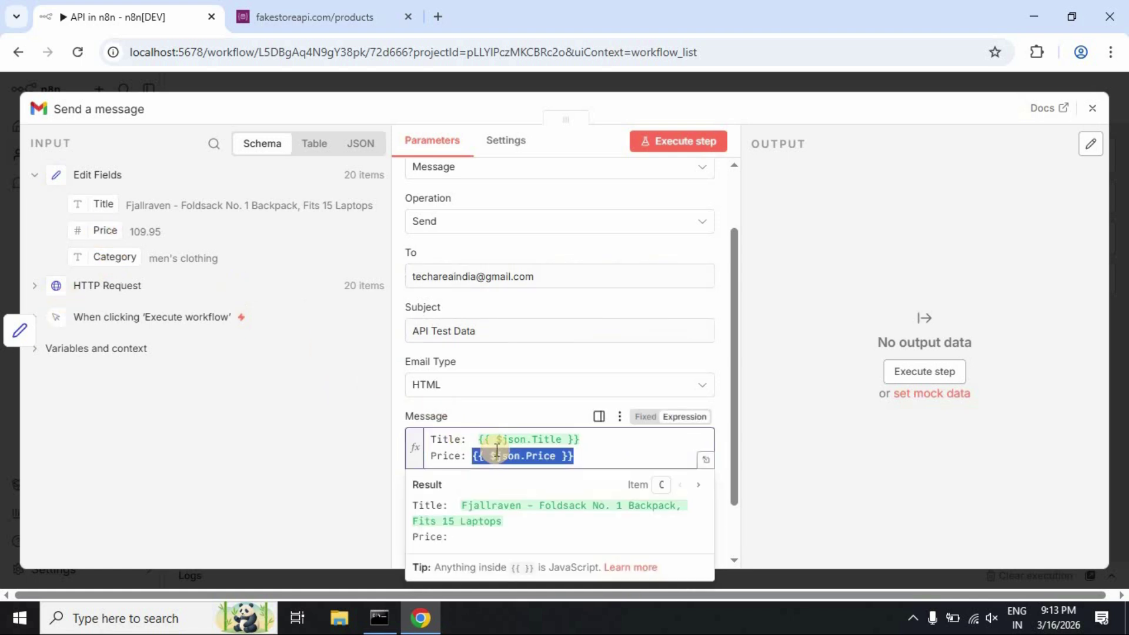
{"action": "left_click", "coordinate": [585, 457]}
Add a third 'Category:' line mapped to the Category field
{"action": "key", "text": "Return"}
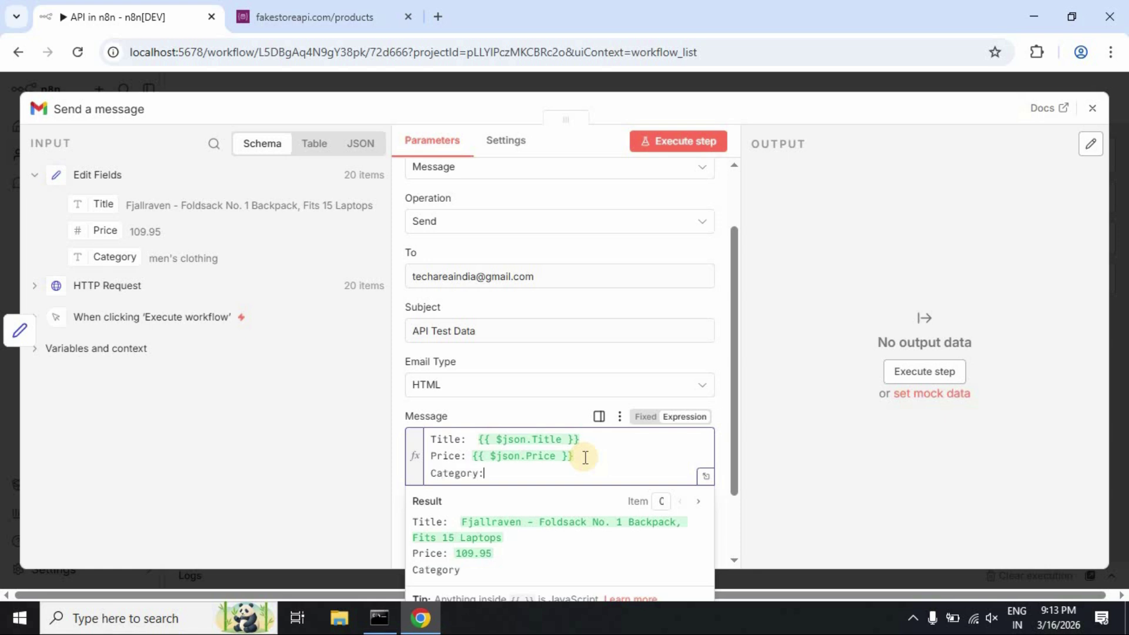
{"action": "left_click_drag", "start_coordinate": [111, 256], "coordinate": [498, 473]}
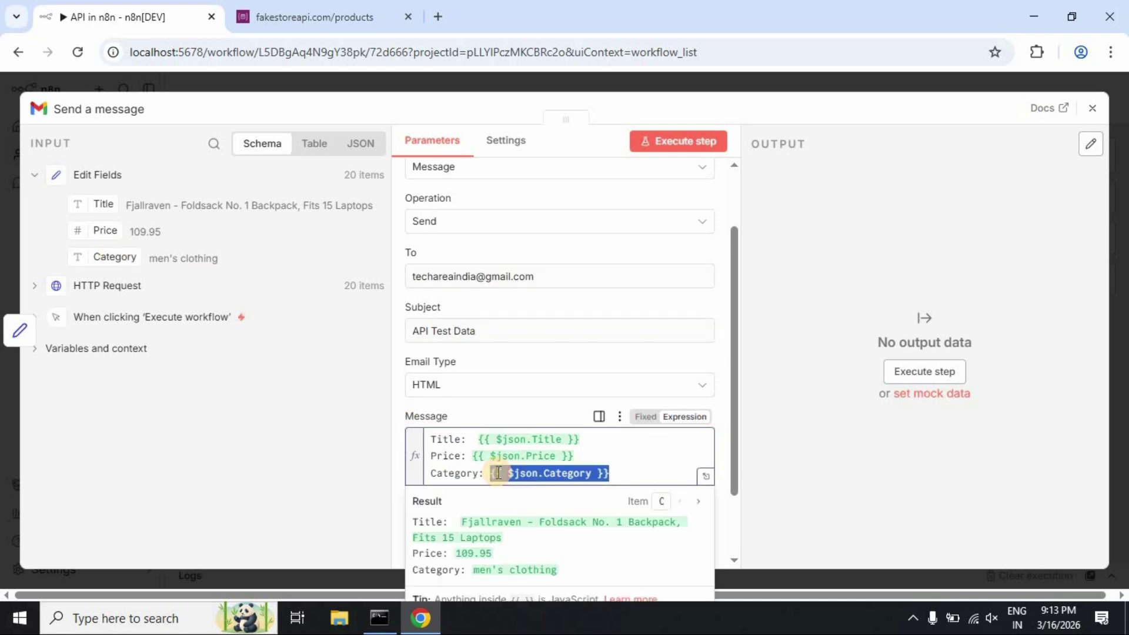
{"action": "left_click", "coordinate": [775, 487]}
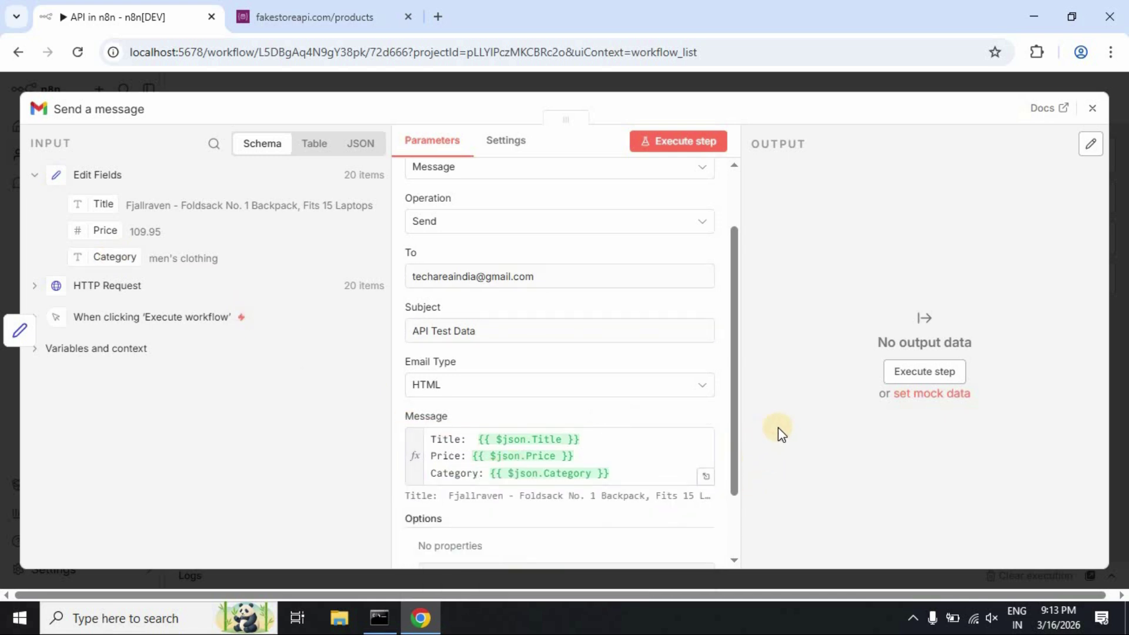
{"action": "scroll", "coordinate": [460, 454], "scroll_direction": "down", "scroll_amount": 2}
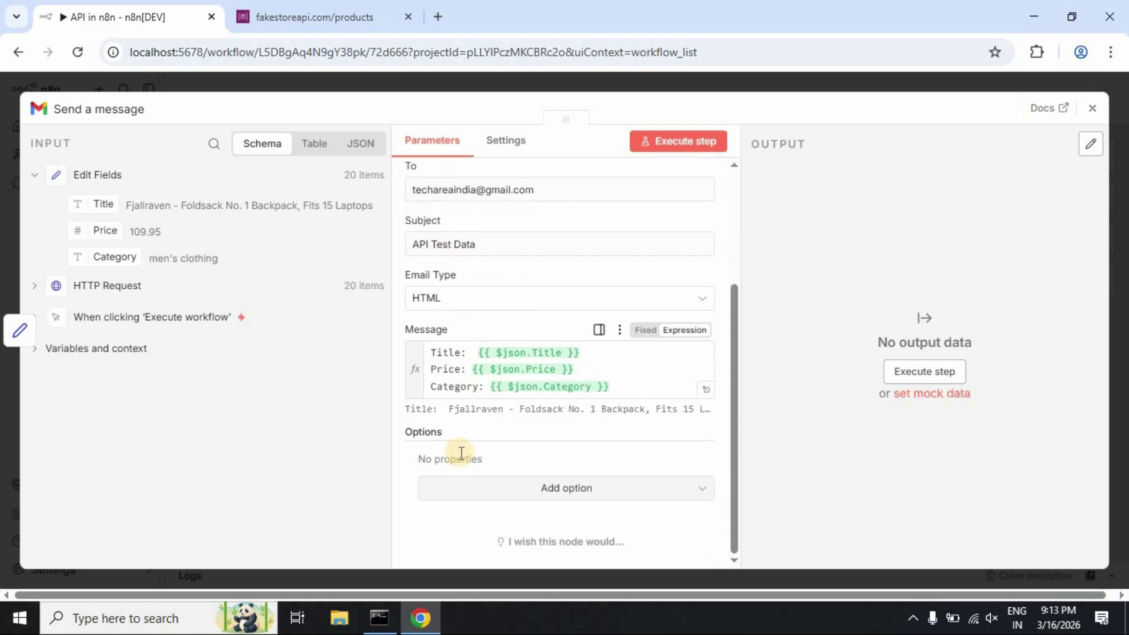
{"action": "scroll", "coordinate": [462, 452], "scroll_direction": "up", "scroll_amount": 1}
{"action": "scroll", "coordinate": [462, 453], "scroll_direction": "up", "scroll_amount": 2}
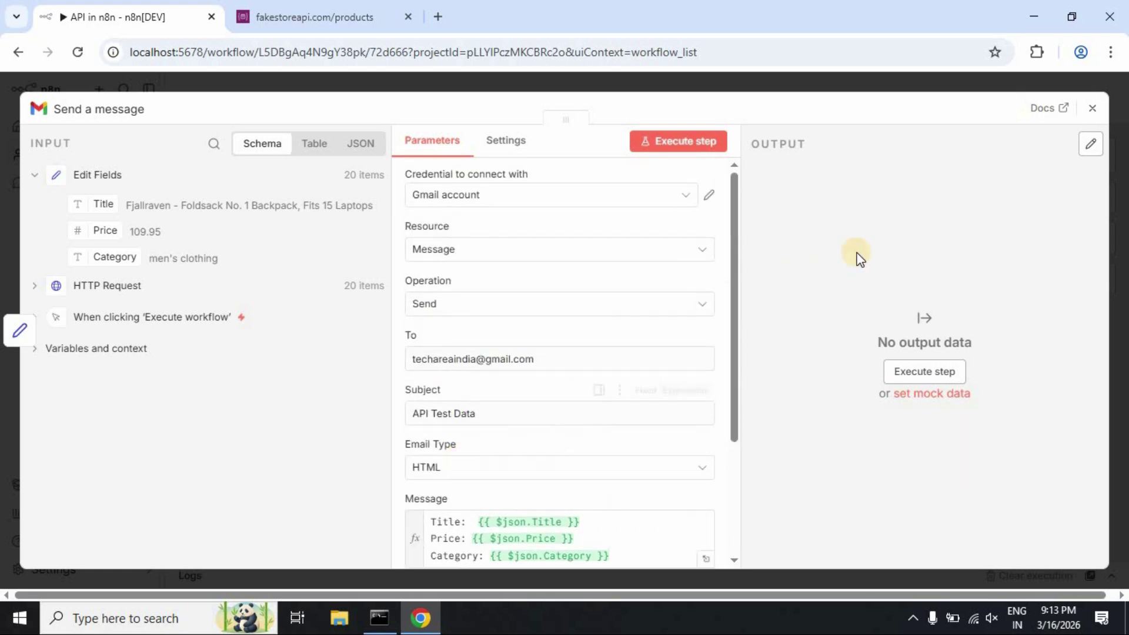
Close the Gmail node, execute the full workflow sending 20 emails, and view the Executions list
{"action": "left_click", "coordinate": [1089, 108]}
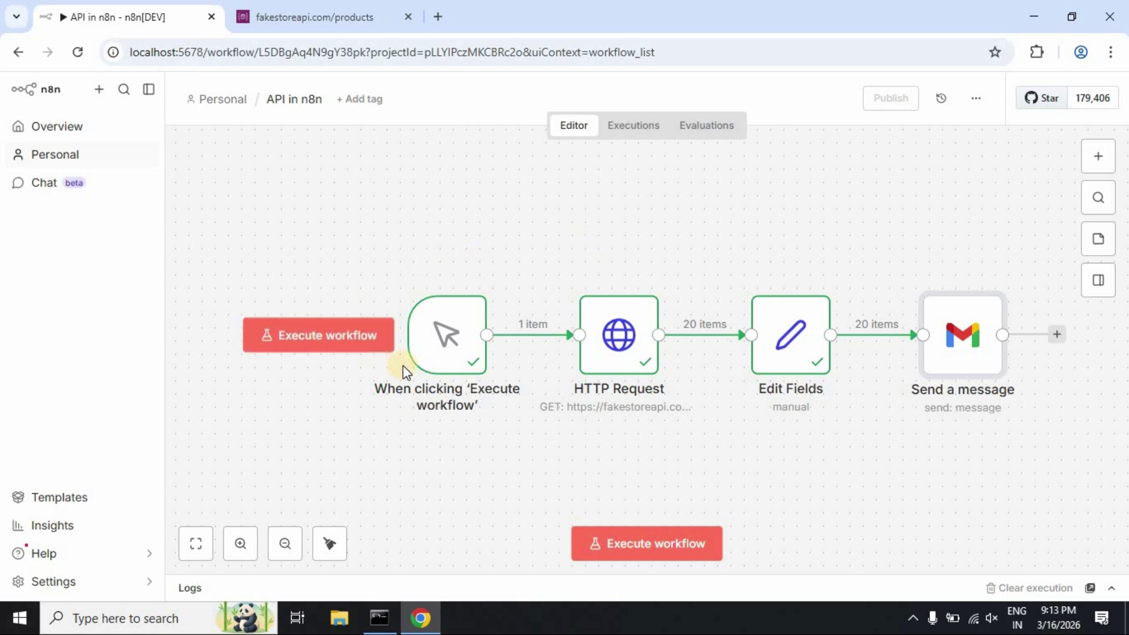
{"action": "left_click", "coordinate": [642, 547]}
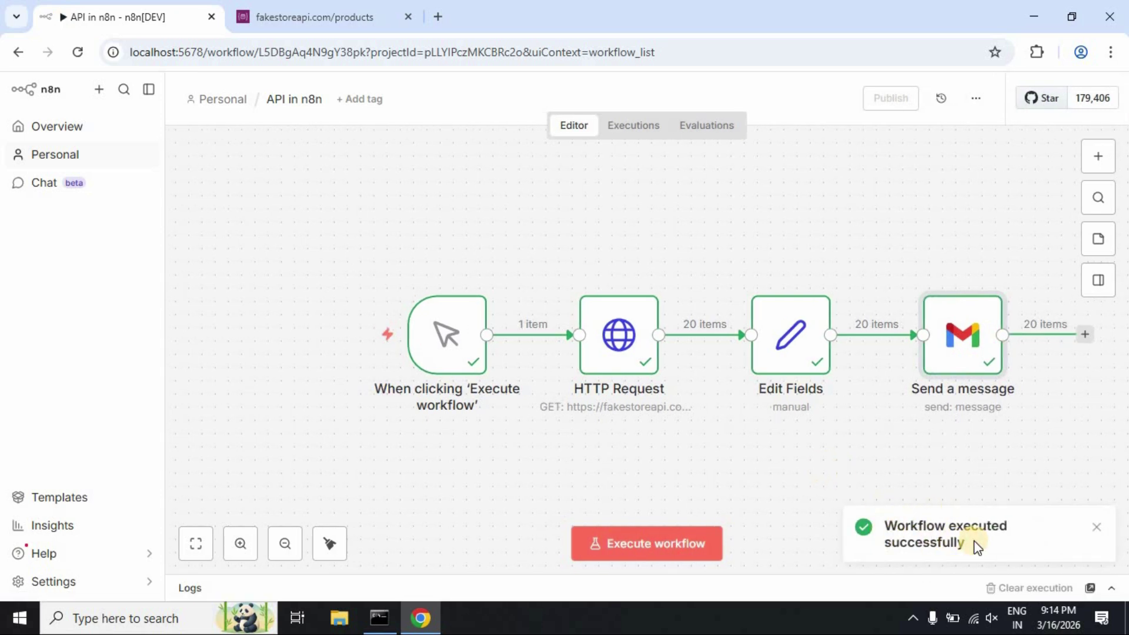
{"action": "left_click", "coordinate": [633, 125]}
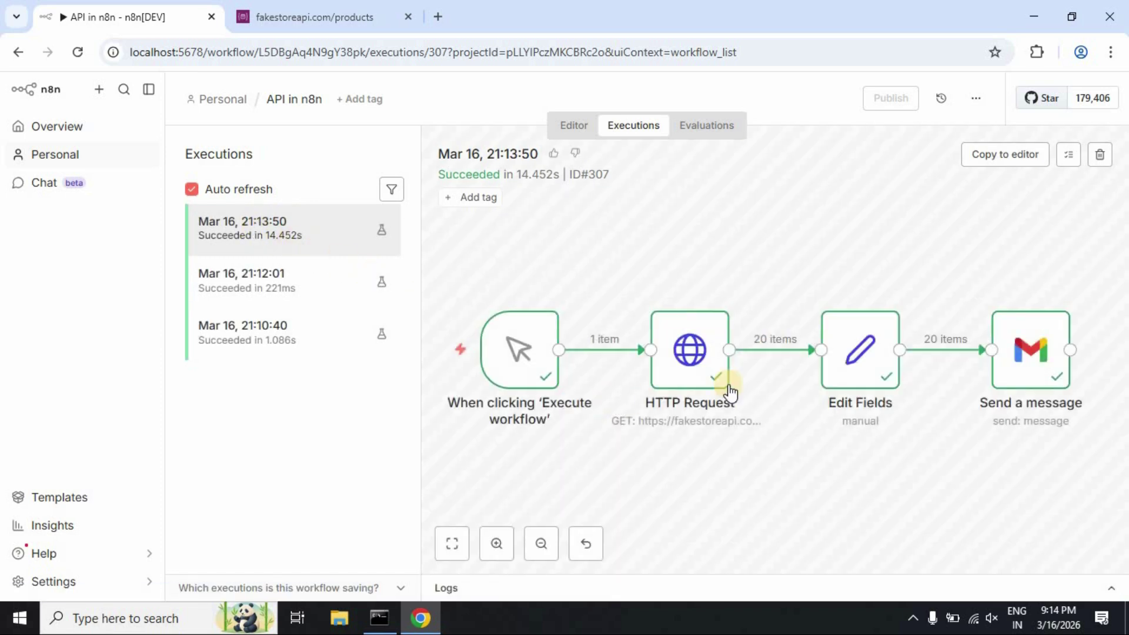
Open execution #307's logs and inspect the trigger and HTTP Request outputs
{"action": "left_click", "coordinate": [453, 591]}
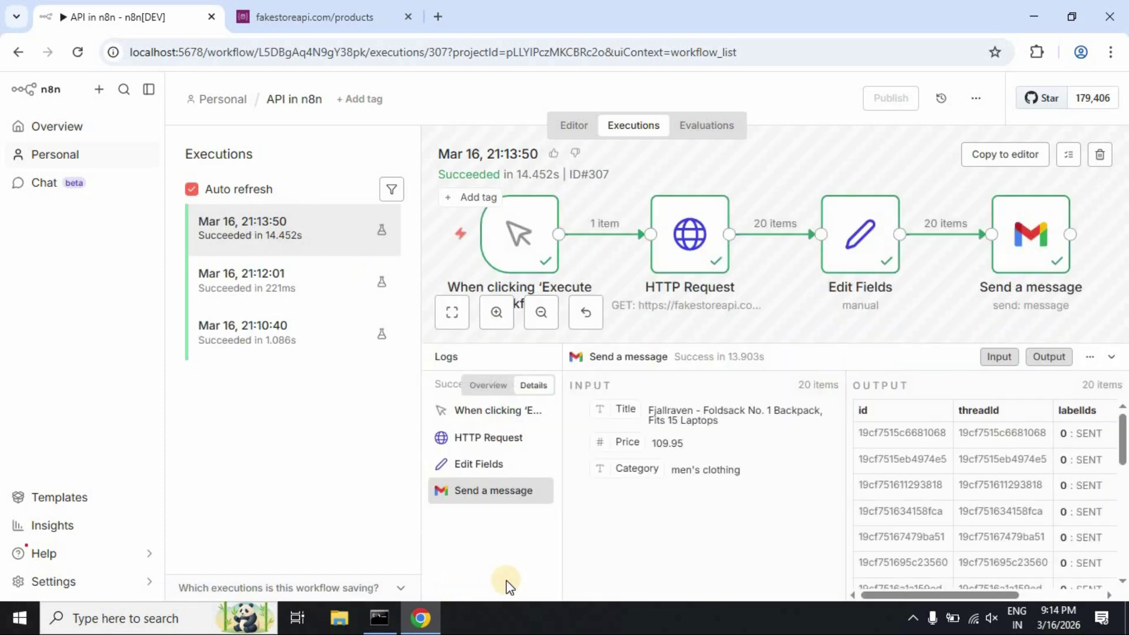
{"action": "left_click", "coordinate": [509, 414]}
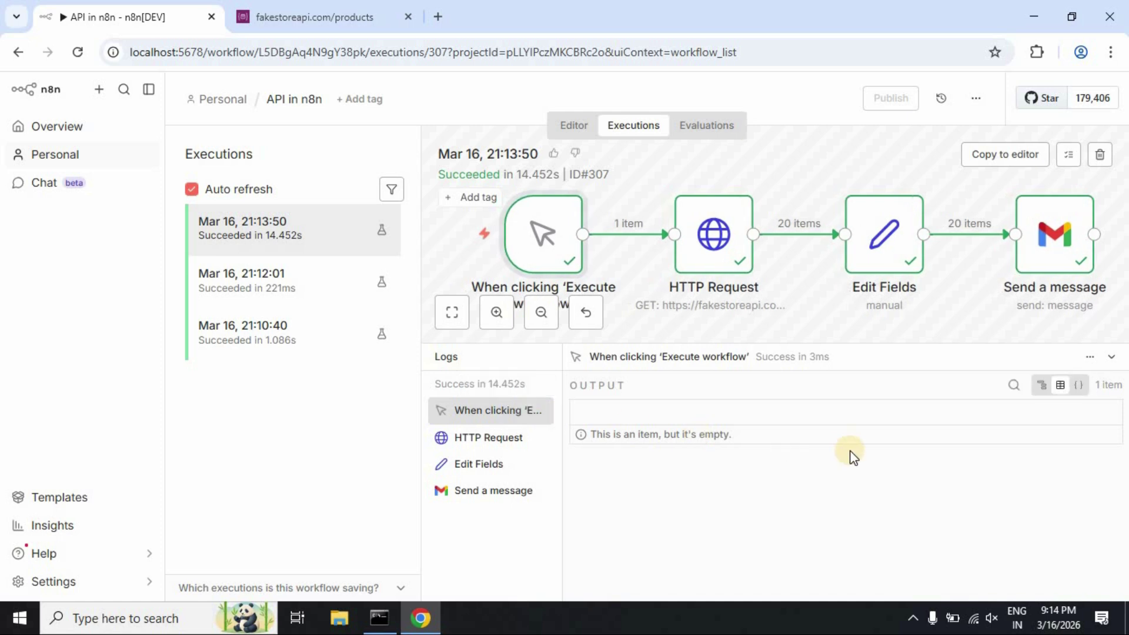
{"action": "left_click", "coordinate": [524, 447]}
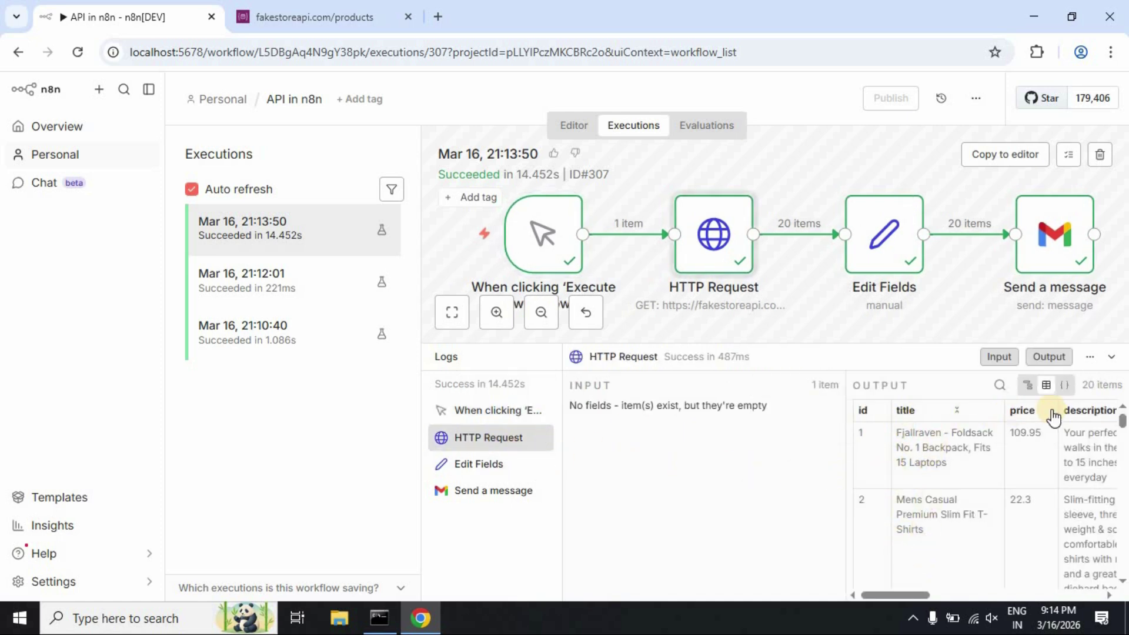
{"action": "left_click", "coordinate": [913, 594]}
{"action": "left_click_drag", "start_coordinate": [912, 594], "coordinate": [976, 594]}
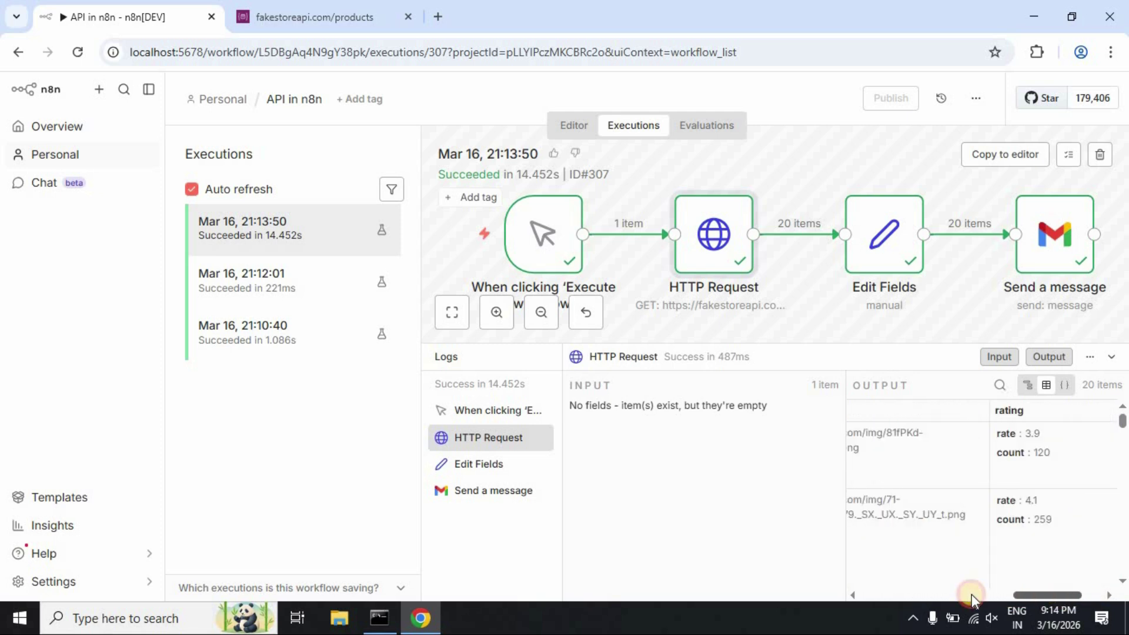
Review the Edit Fields Title/Price output and the 20 SENT messages, then return to the editor
{"action": "left_click", "coordinate": [496, 464]}
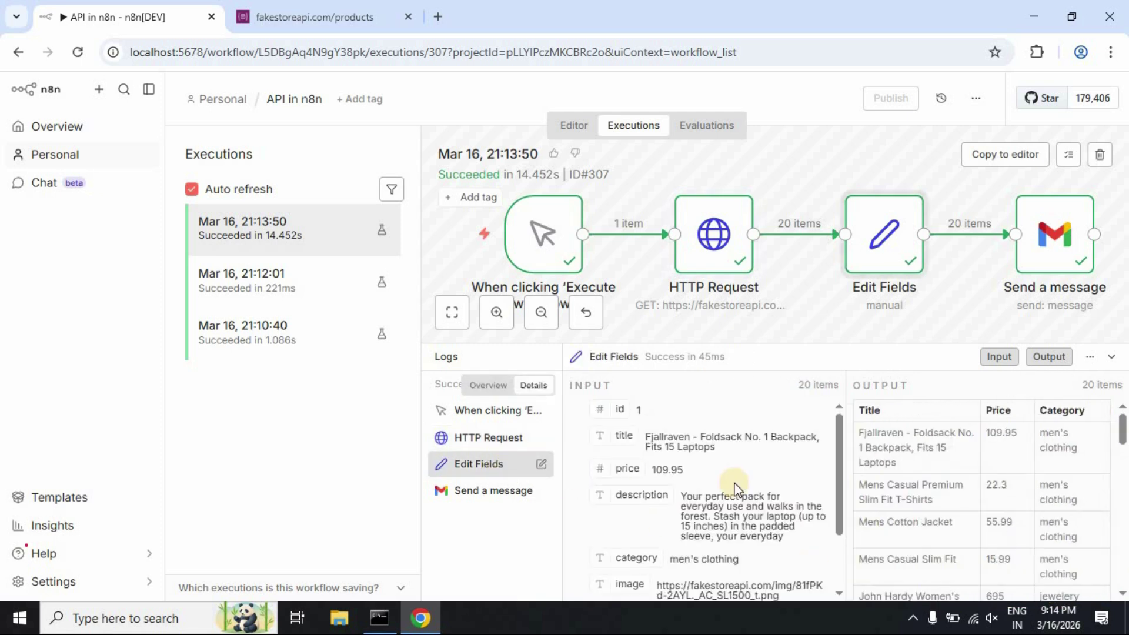
{"action": "double_click", "coordinate": [863, 410]}
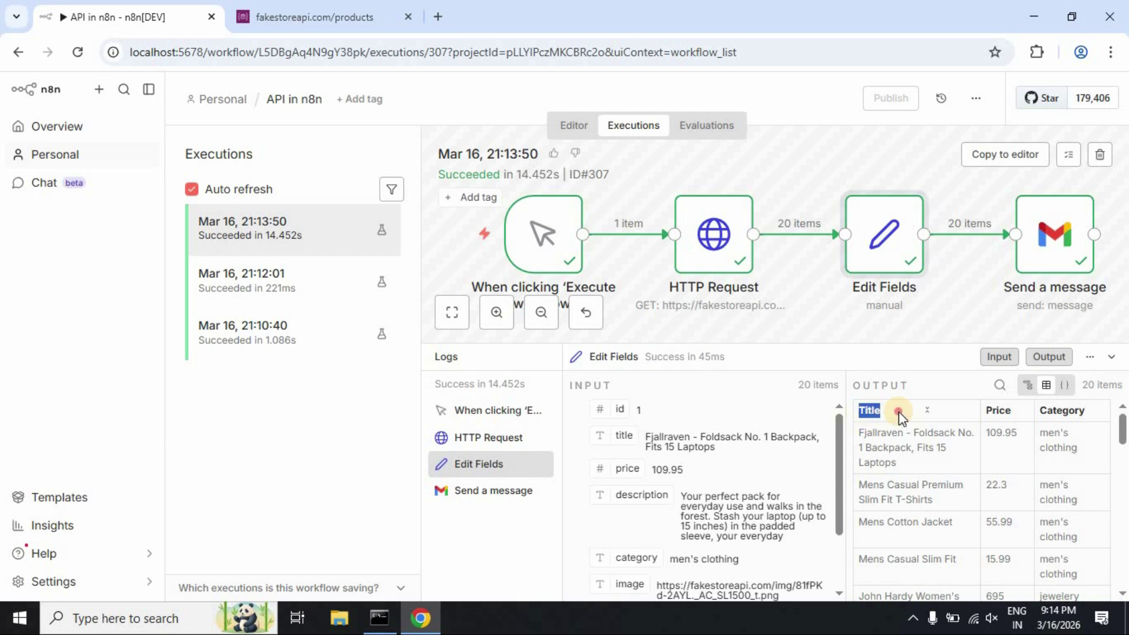
{"action": "double_click", "coordinate": [997, 410]}
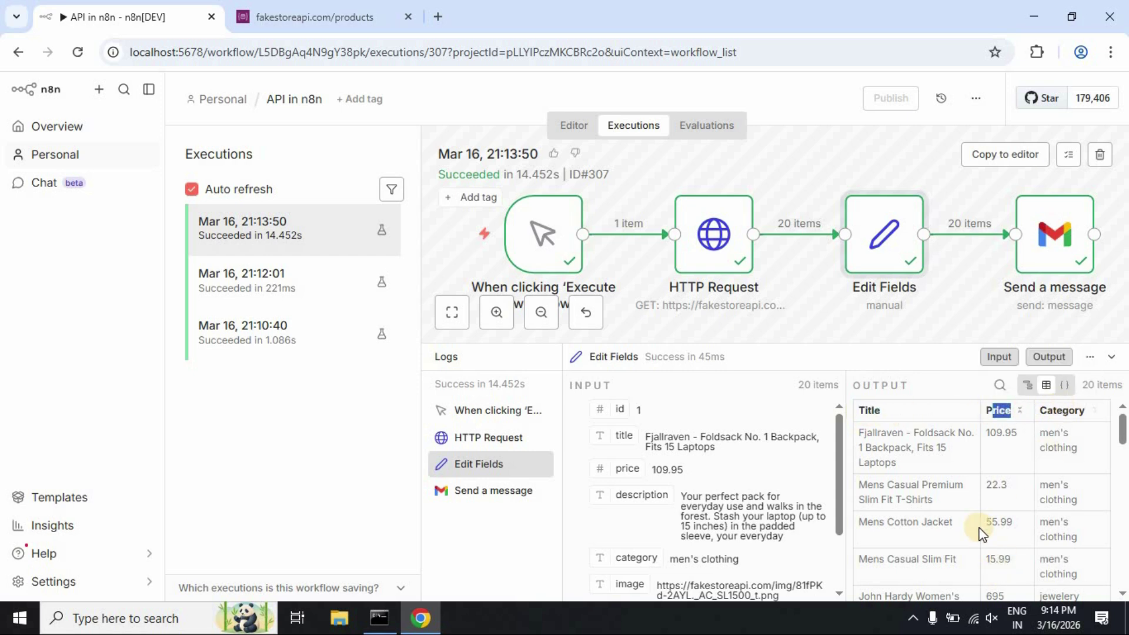
{"action": "left_click", "coordinate": [482, 493]}
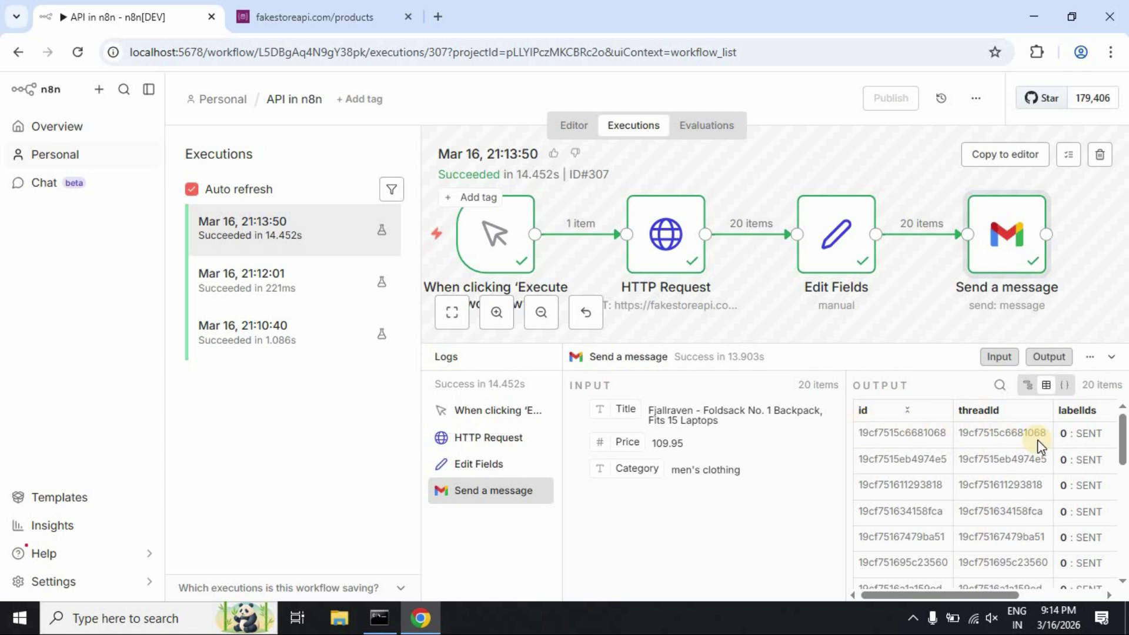
{"action": "scroll", "coordinate": [1057, 457], "scroll_direction": "down", "scroll_amount": 6}
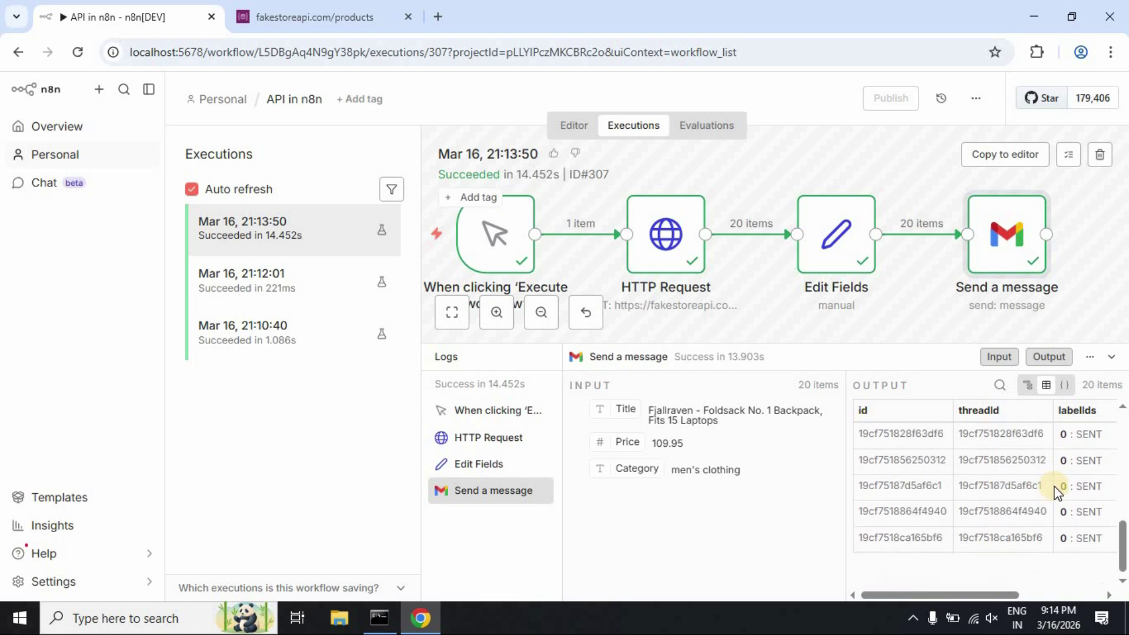
{"action": "left_click_drag", "start_coordinate": [1121, 544], "coordinate": [1118, 439]}
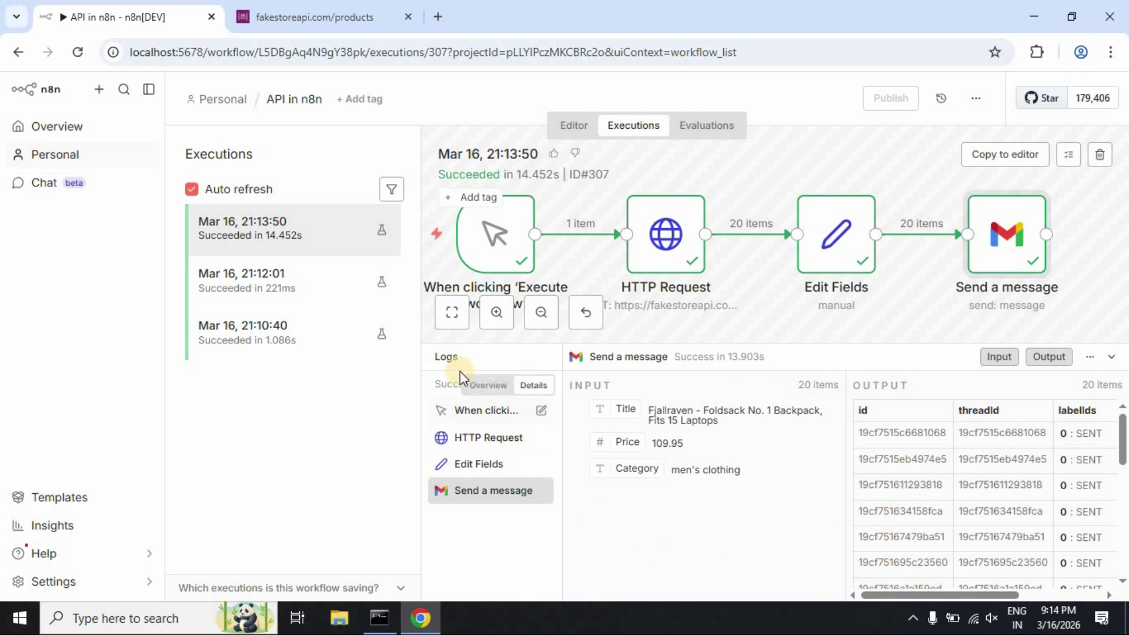
{"action": "left_click", "coordinate": [454, 357]}
{"action": "left_click", "coordinate": [558, 137]}
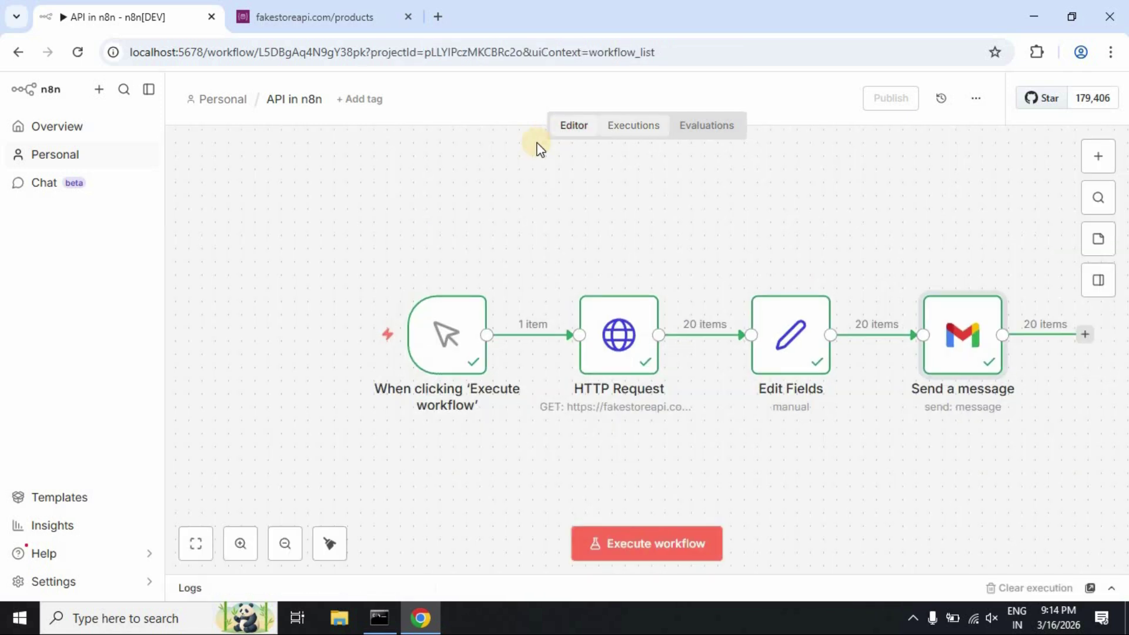
In the Gmail inbox, read the two newest API Test Data product emails
{"action": "left_click", "coordinate": [438, 17]}
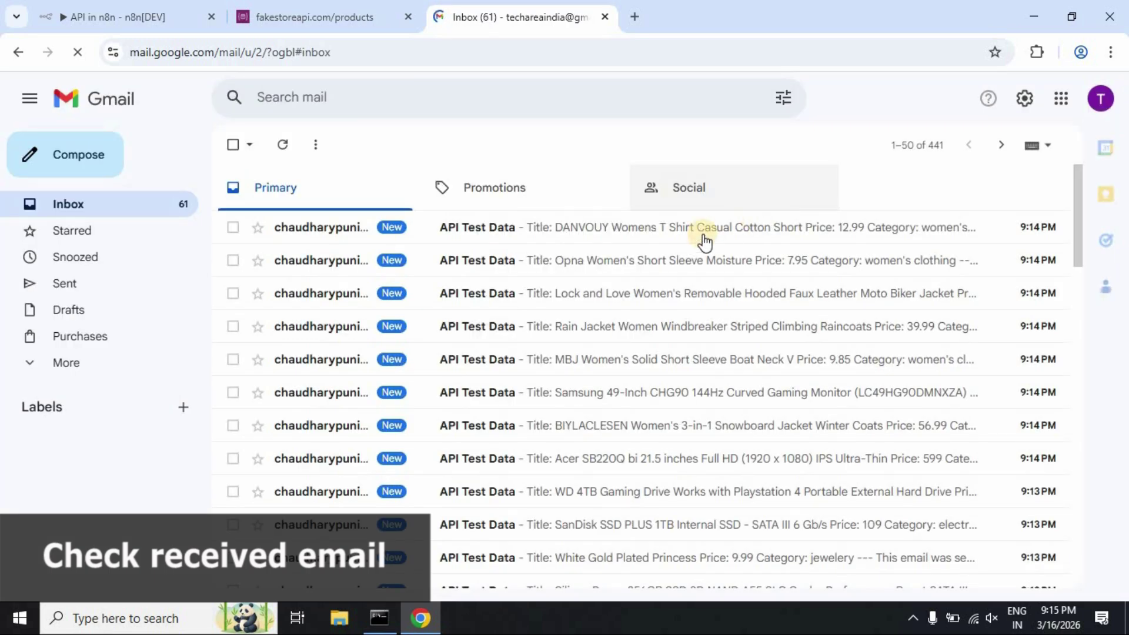
{"action": "scroll", "coordinate": [594, 318], "scroll_direction": "down", "scroll_amount": 5}
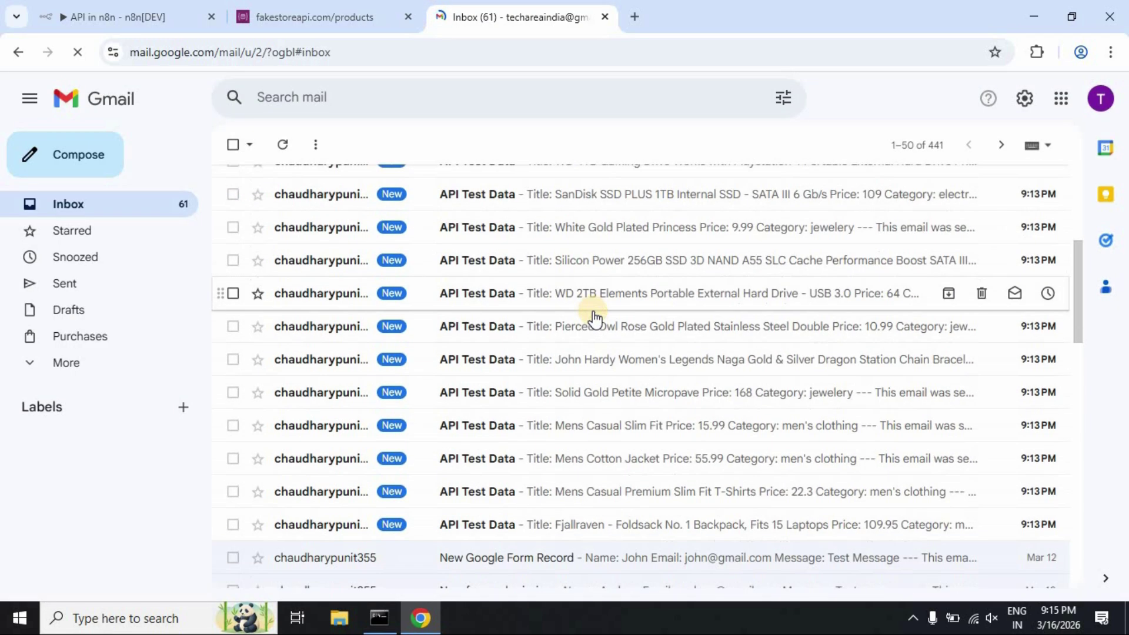
{"action": "scroll", "coordinate": [594, 315], "scroll_direction": "up", "scroll_amount": 5}
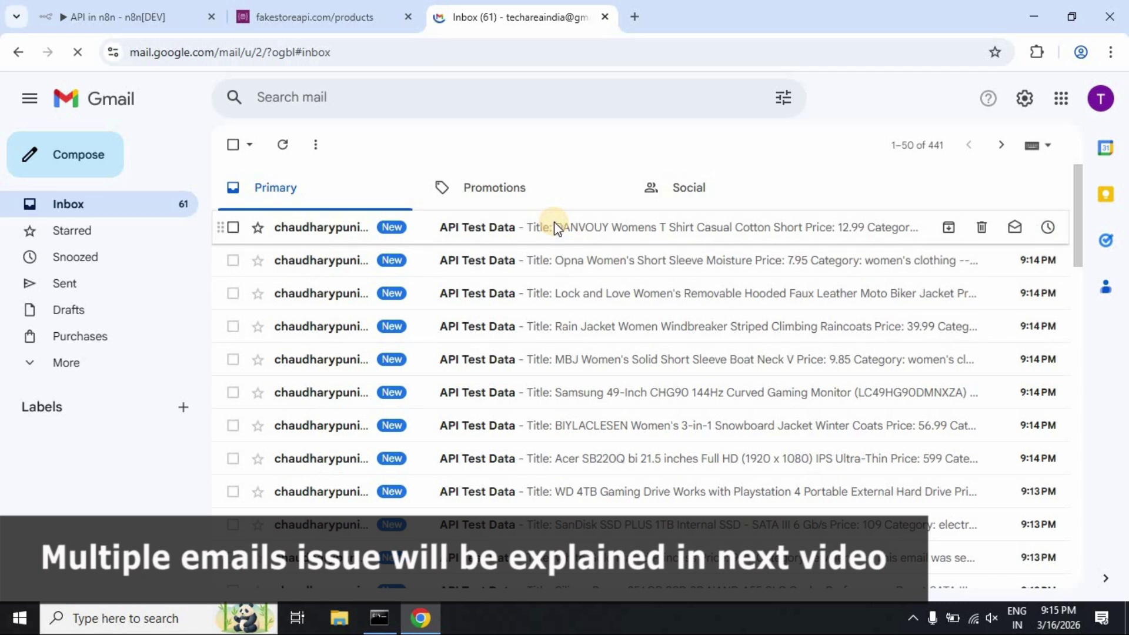
{"action": "left_click", "coordinate": [555, 227]}
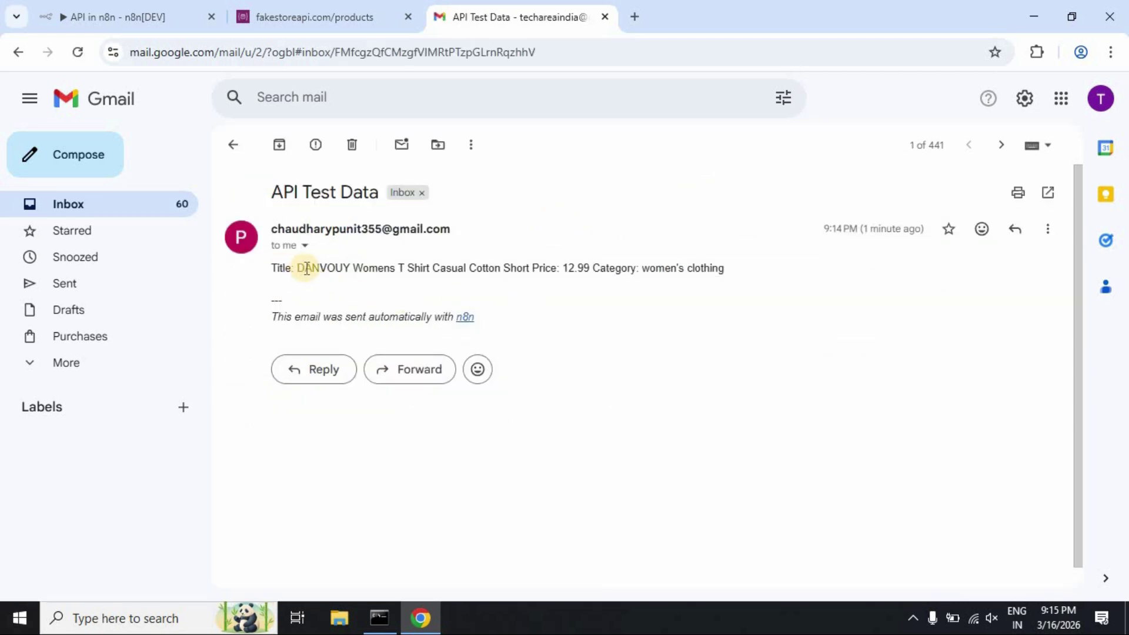
{"action": "left_click", "coordinate": [232, 145]}
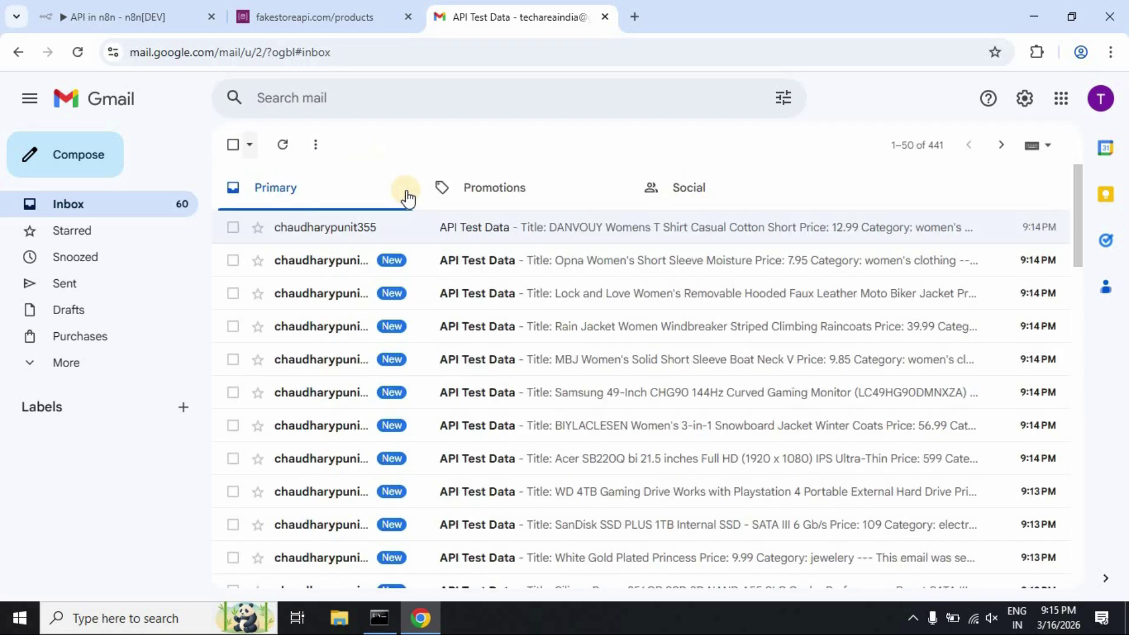
{"action": "left_click", "coordinate": [541, 264]}
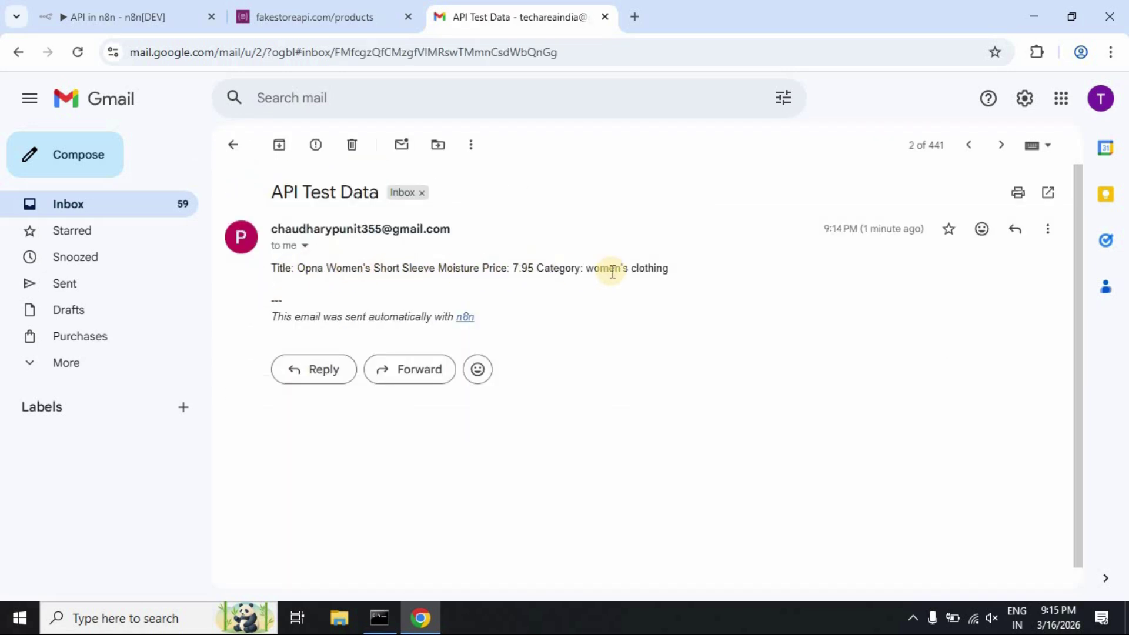
{"action": "left_click", "coordinate": [237, 156]}
Scan the inbox's API Test Data emails, then show n8n's Personal workflows list
{"action": "scroll", "coordinate": [598, 287], "scroll_direction": "down", "scroll_amount": 6}
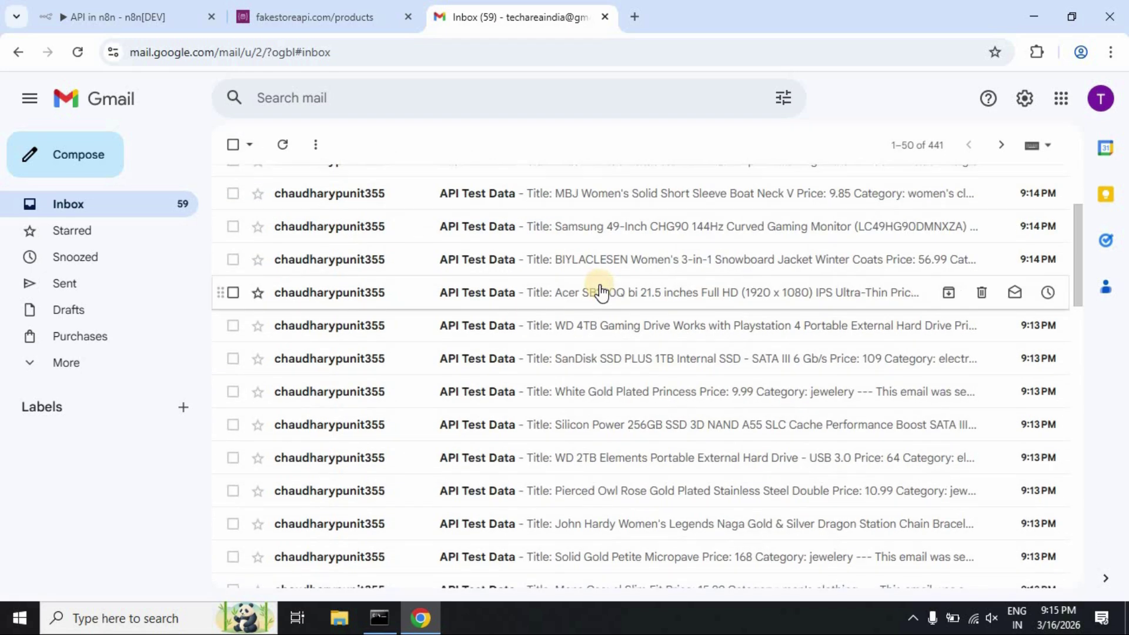
{"action": "scroll", "coordinate": [600, 411], "scroll_direction": "down", "scroll_amount": 1}
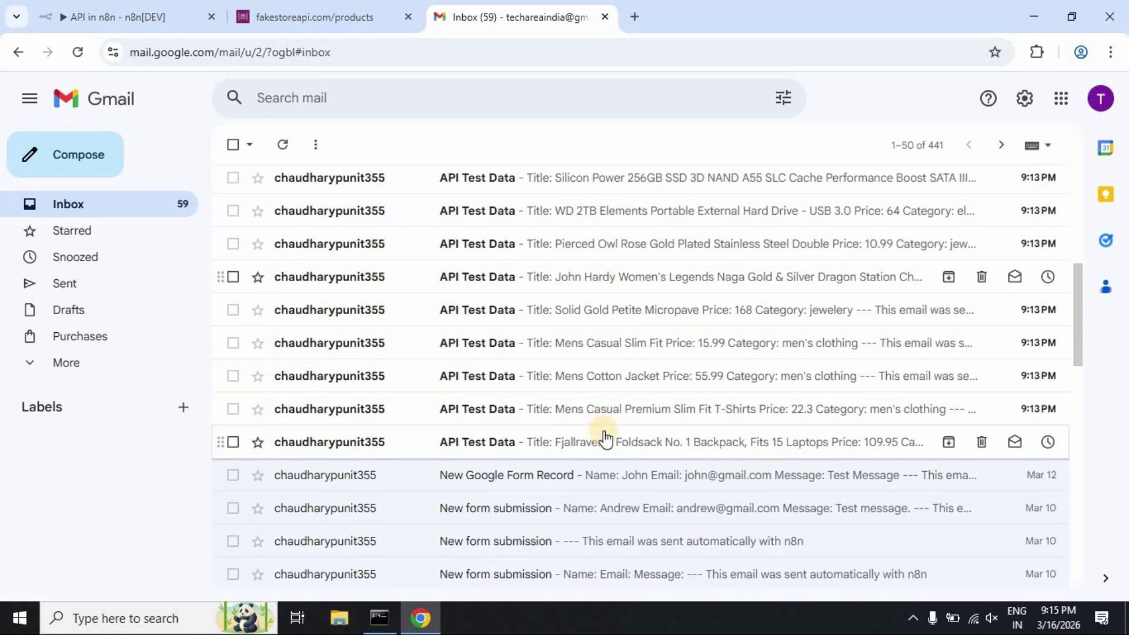
{"action": "scroll", "coordinate": [603, 435], "scroll_direction": "up", "scroll_amount": 4}
{"action": "scroll", "coordinate": [605, 438], "scroll_direction": "up", "scroll_amount": 3}
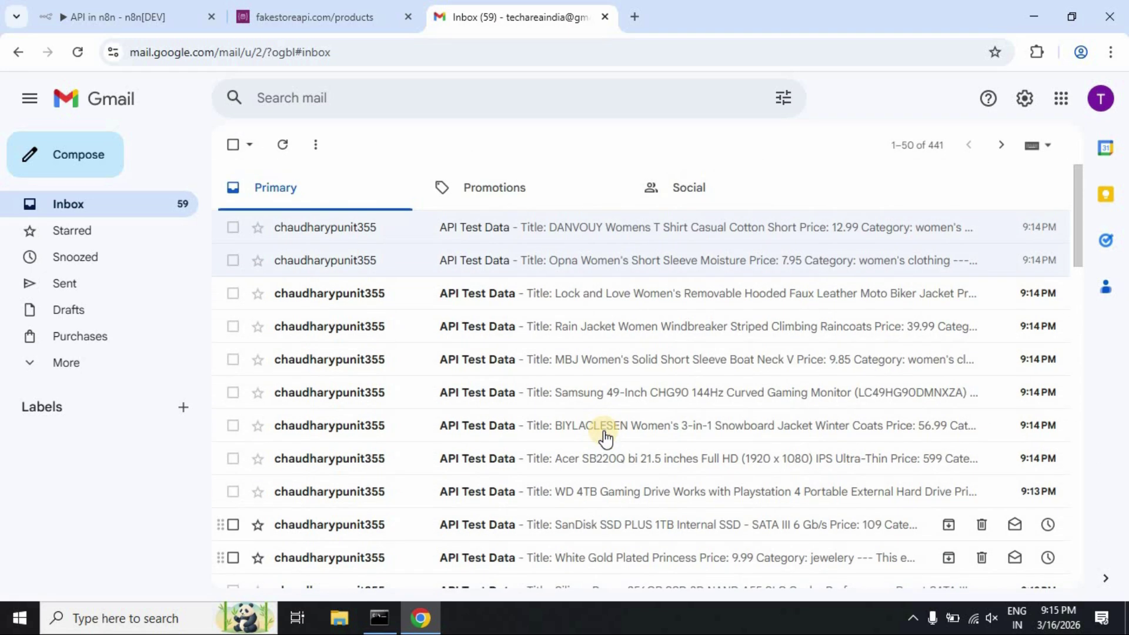
{"action": "left_click", "coordinate": [280, 7]}
{"action": "left_click", "coordinate": [133, 9]}
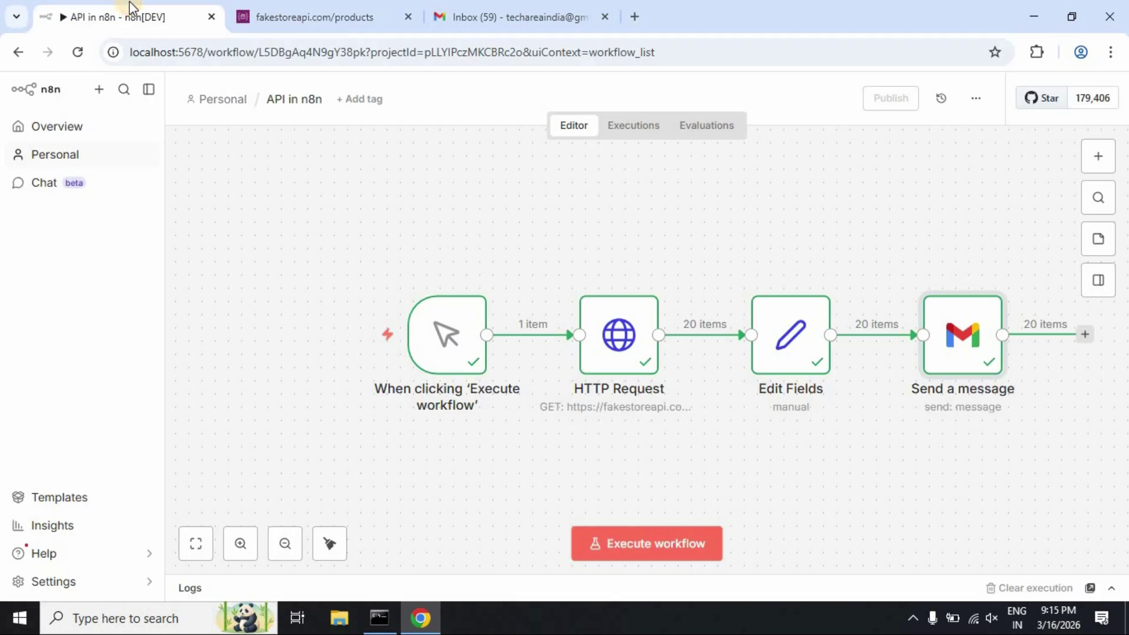
{"action": "left_click", "coordinate": [234, 109]}
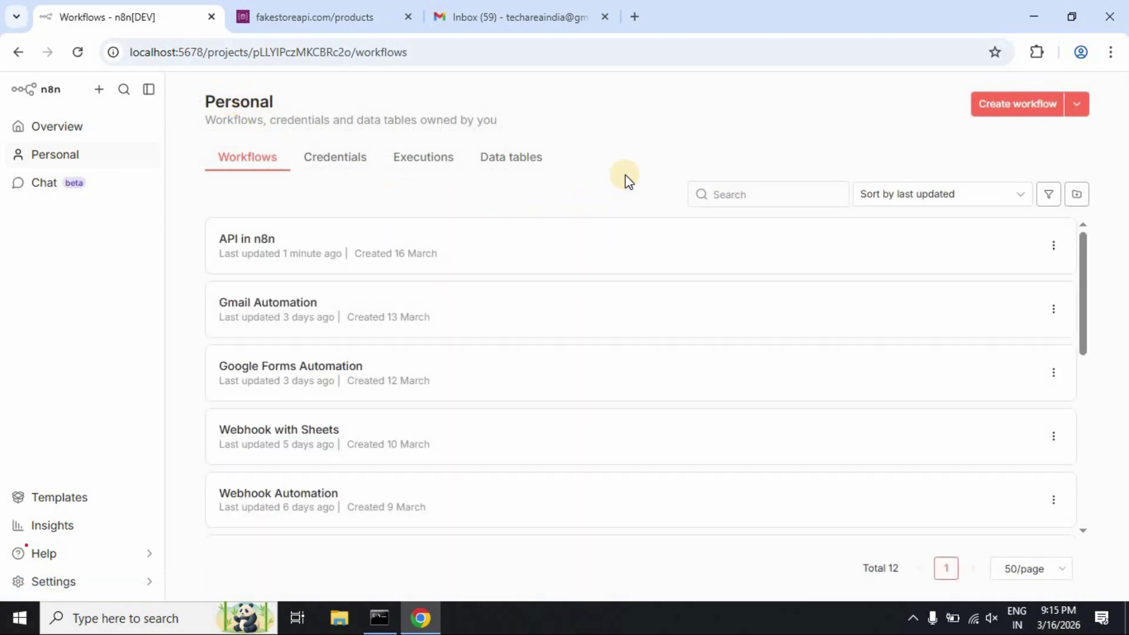